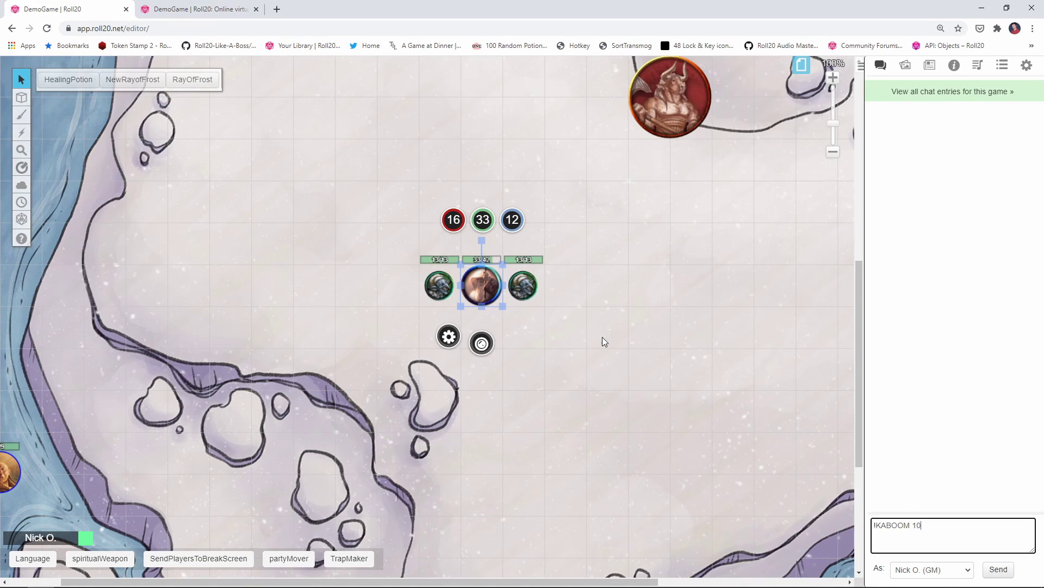
Send the !KABOOM 10 command from the central token and move both green-ringed tokens back beside it.
key("Return")
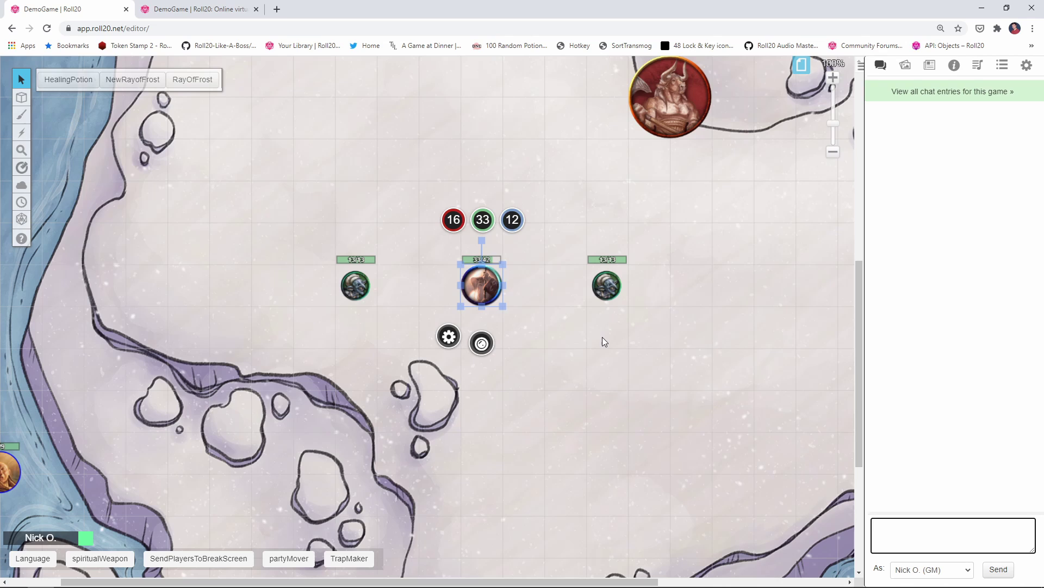
left_click_drag(601, 294, 522, 295)
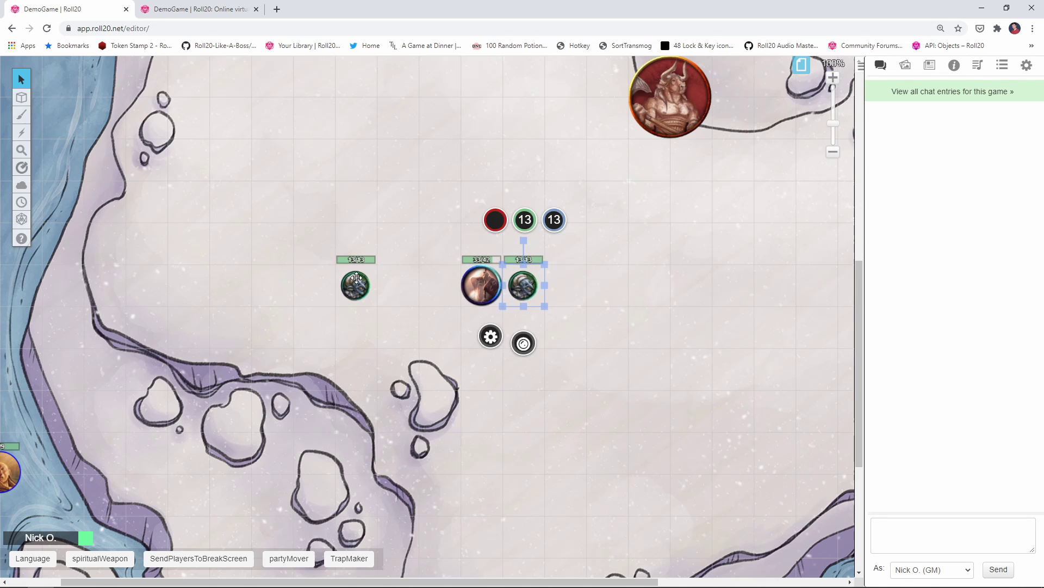
left_click_drag(354, 280, 438, 285)
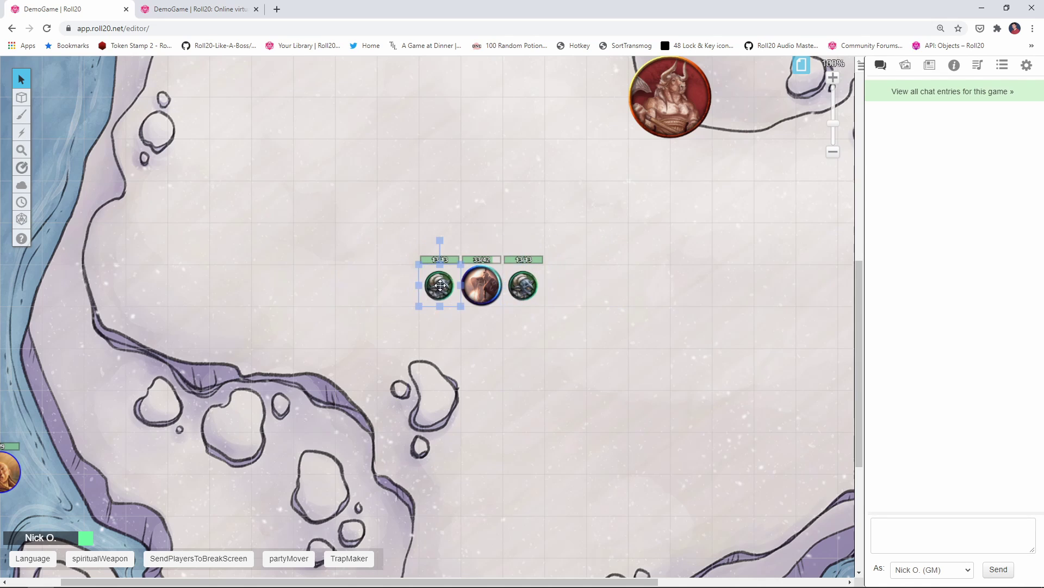
Select the central token and send the chat command !KABOOM 10.
left_click(482, 296)
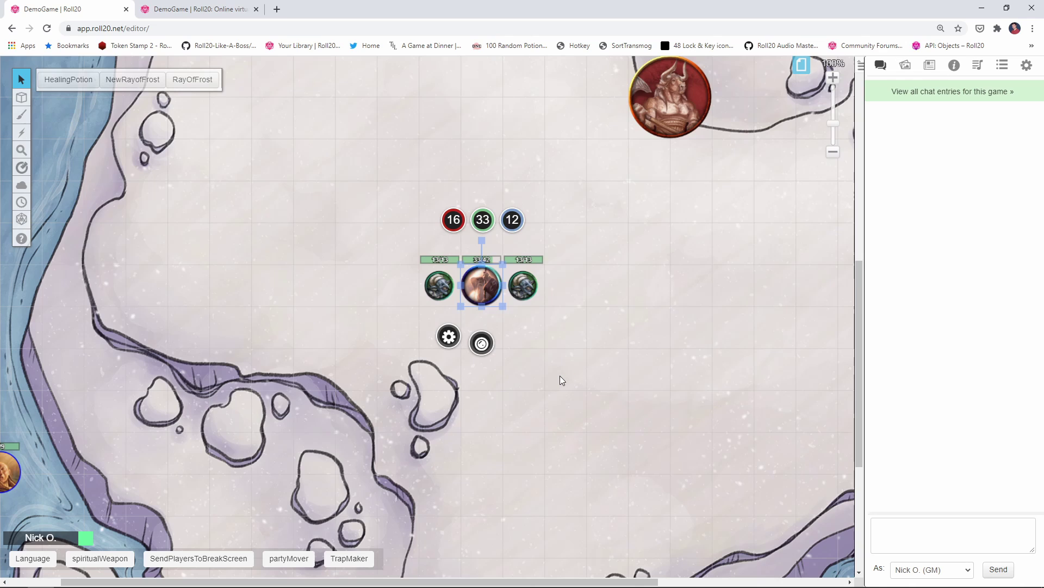
left_click(923, 540)
type("!KABOOM")
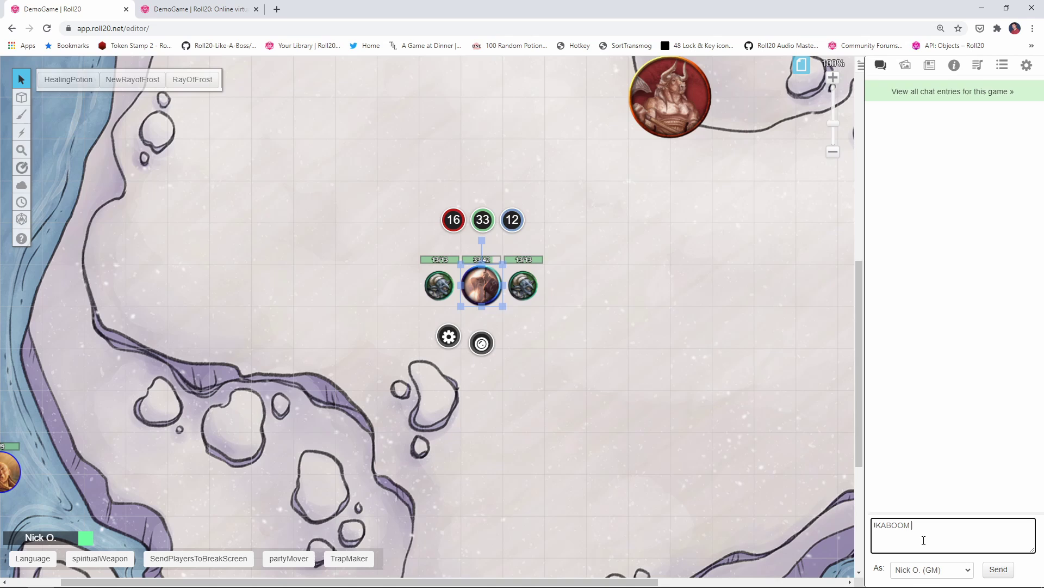
type("10")
key("Return")
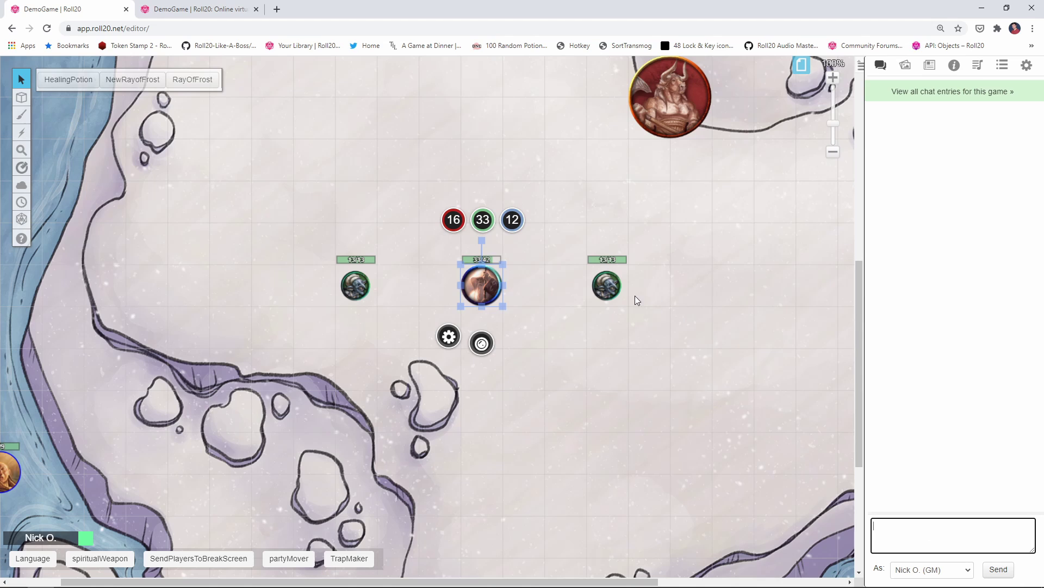
Move the two pushed green-ringed tokens back to the squares beside the central token and clear the selection.
left_click_drag(615, 286, 531, 286)
left_click(531, 286)
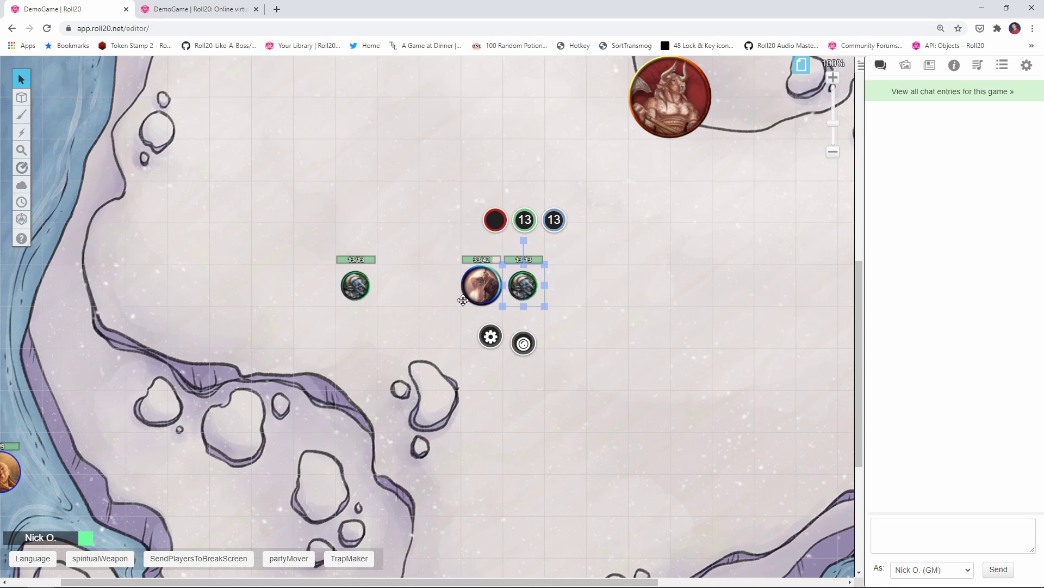
left_click_drag(363, 289, 439, 287)
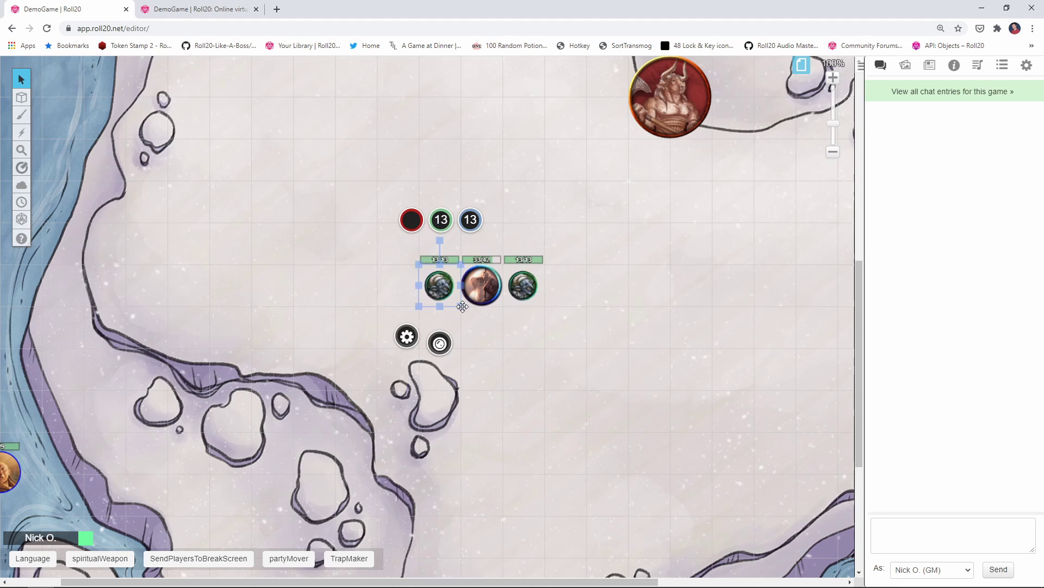
left_click(498, 331)
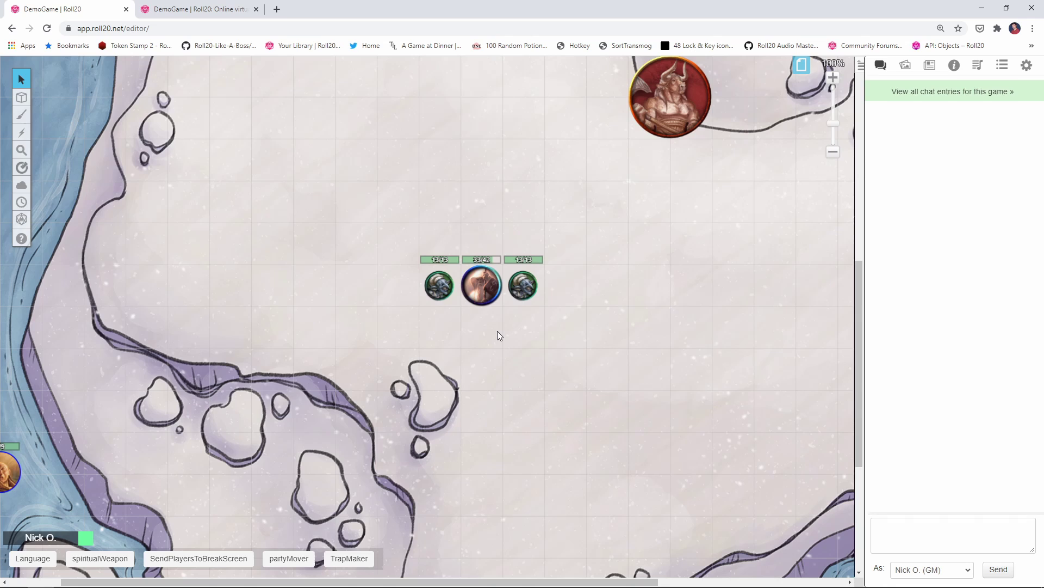
Enter !KABOOM 10 in the chat without sending it and highlight the value 10.
left_click(921, 519)
type("!KABOOM 10")
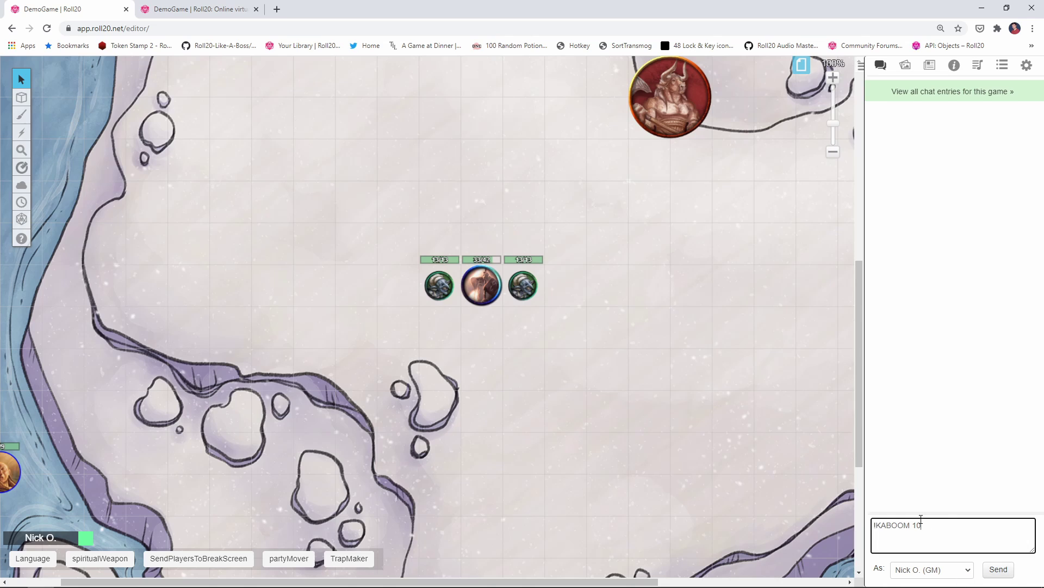
left_click_drag(928, 524, 913, 526)
Open the KABOOM script on DemoGame's API Scripts page and examine its explosion ratio option.
left_click(197, 10)
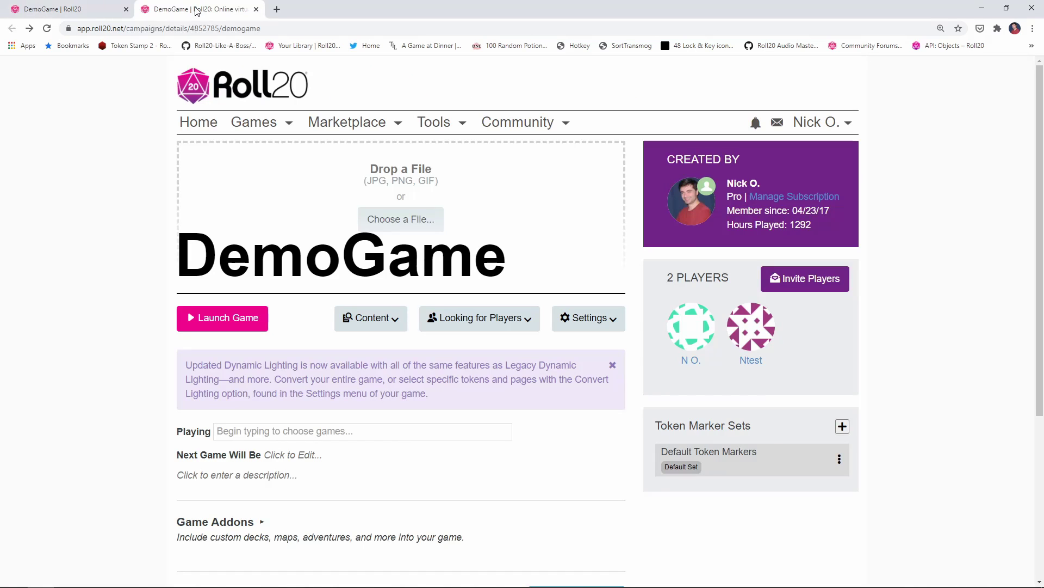
left_click(570, 324)
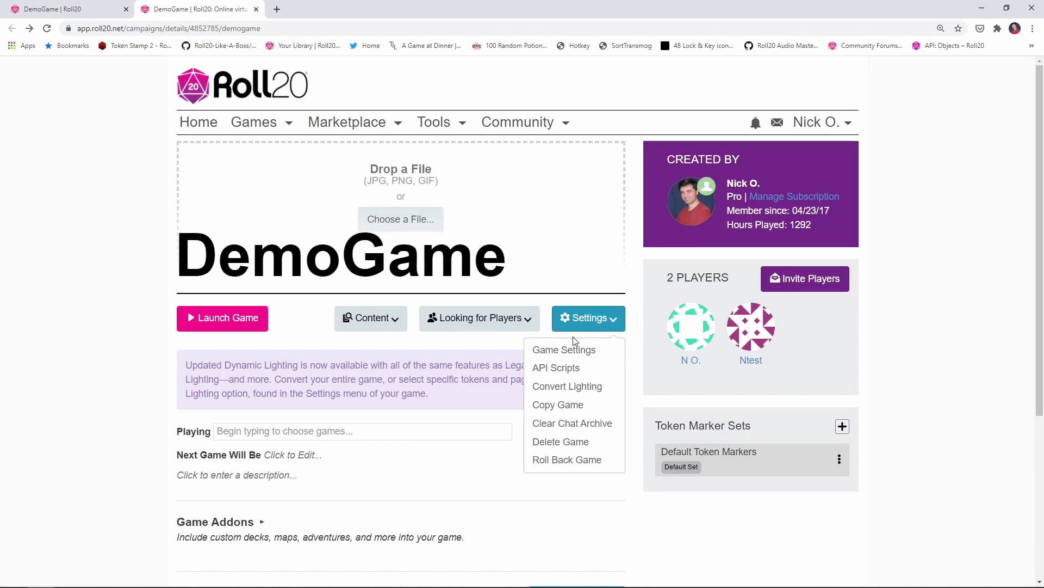
left_click(567, 367)
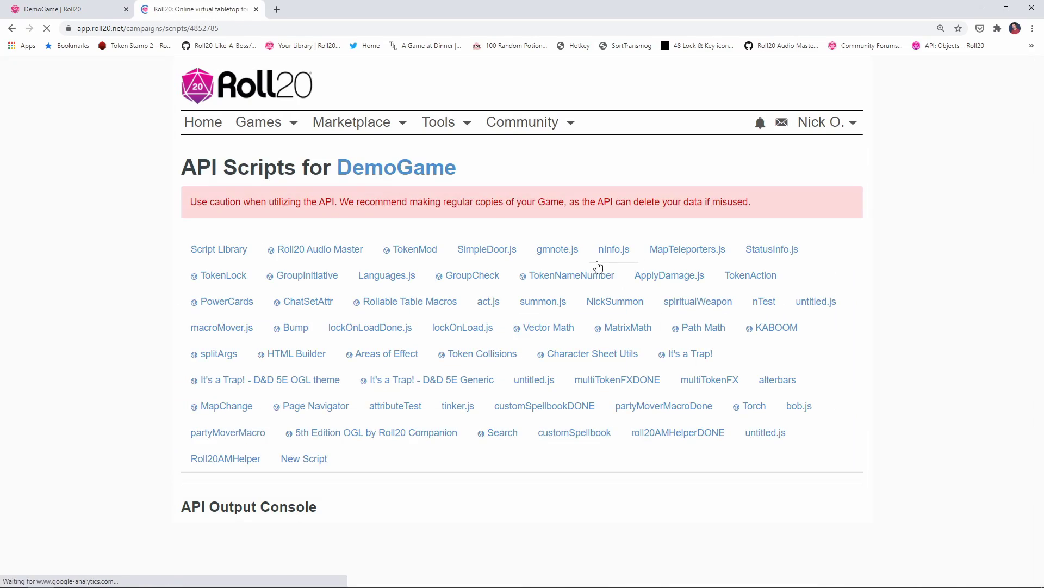
left_click(777, 327)
scroll(405, 327, "down", 15)
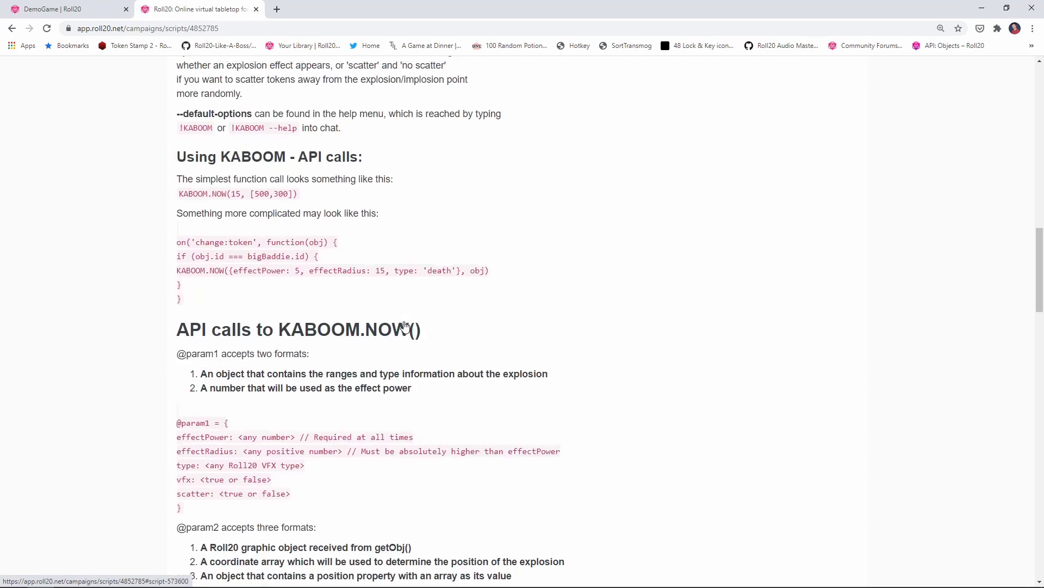
scroll(404, 325, "down", 20)
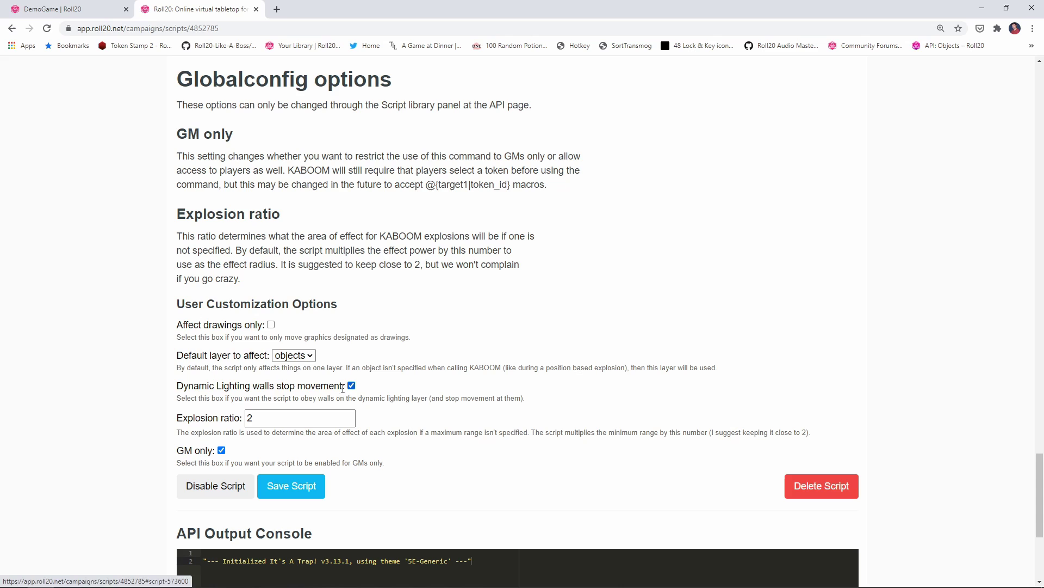
left_click(277, 416)
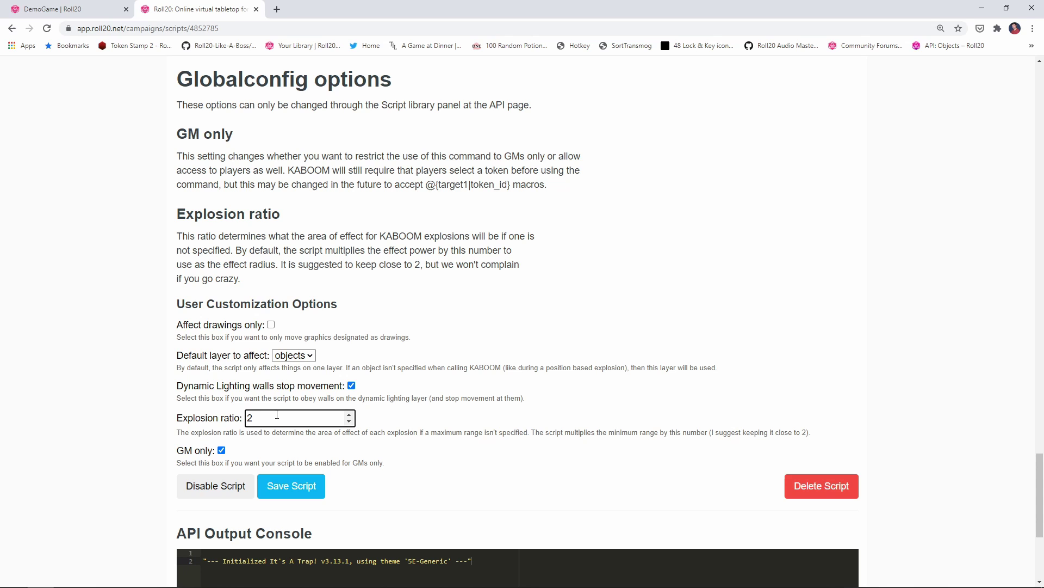
Compare the power value in the unsent chat command with the KABOOM script's explosion ratio option.
left_click(54, 9)
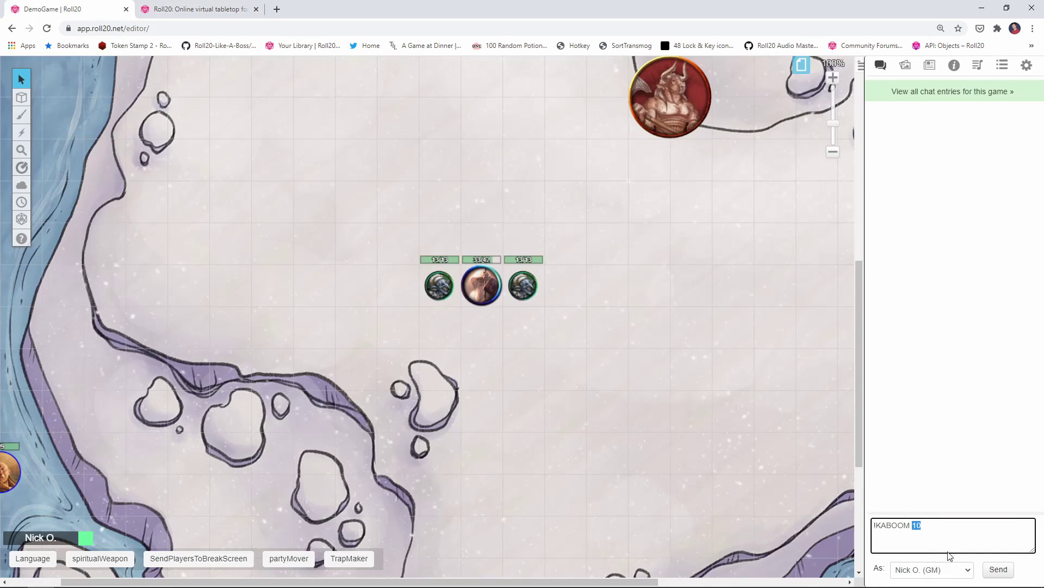
left_click(930, 526)
left_click(229, 9)
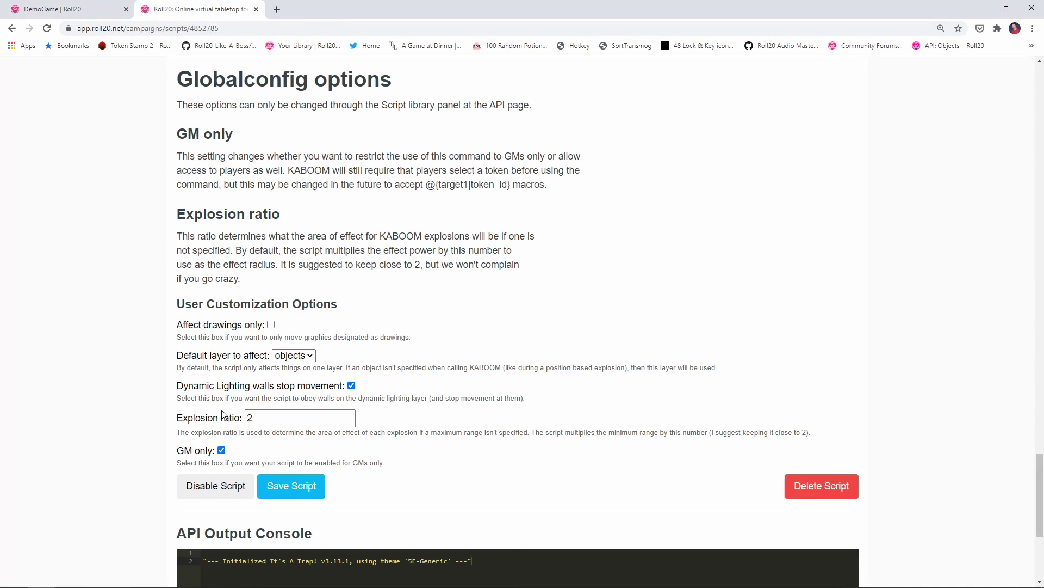
left_click(262, 421)
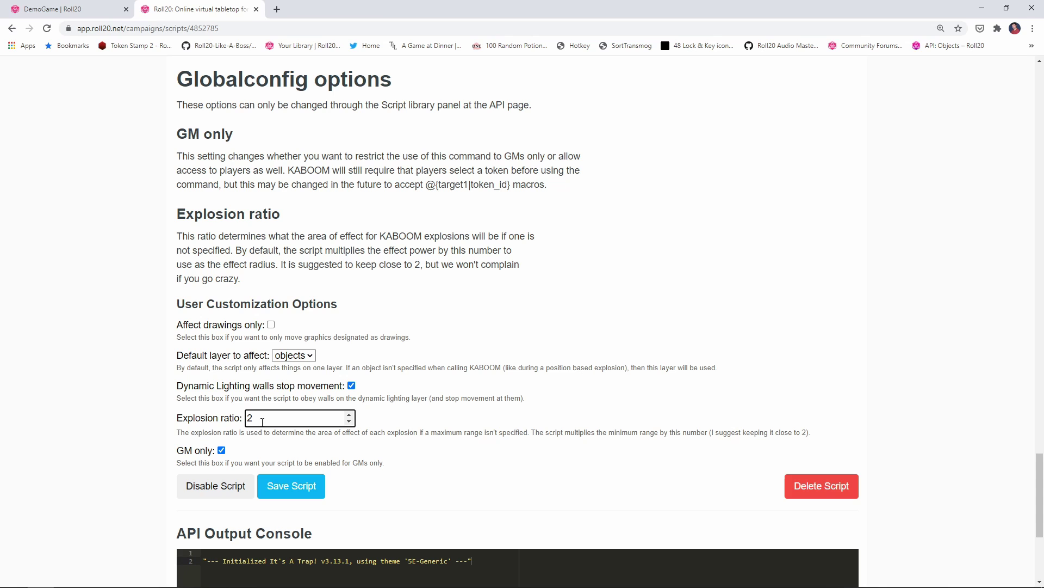
Return to the game map, select the central token and send the prepared !KABOOM 10 command.
left_click(65, 8)
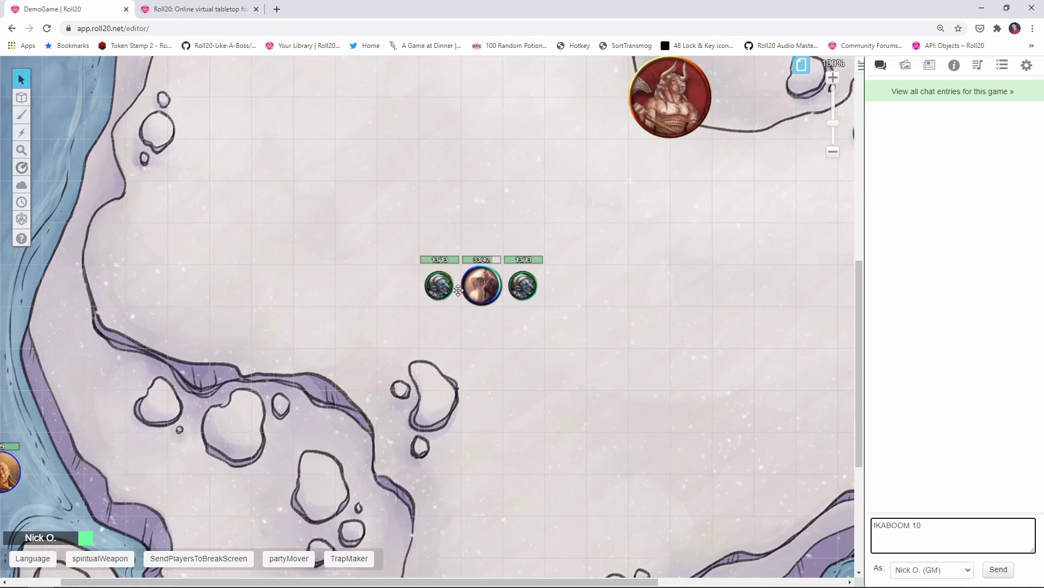
left_click(483, 294)
double_click(961, 531)
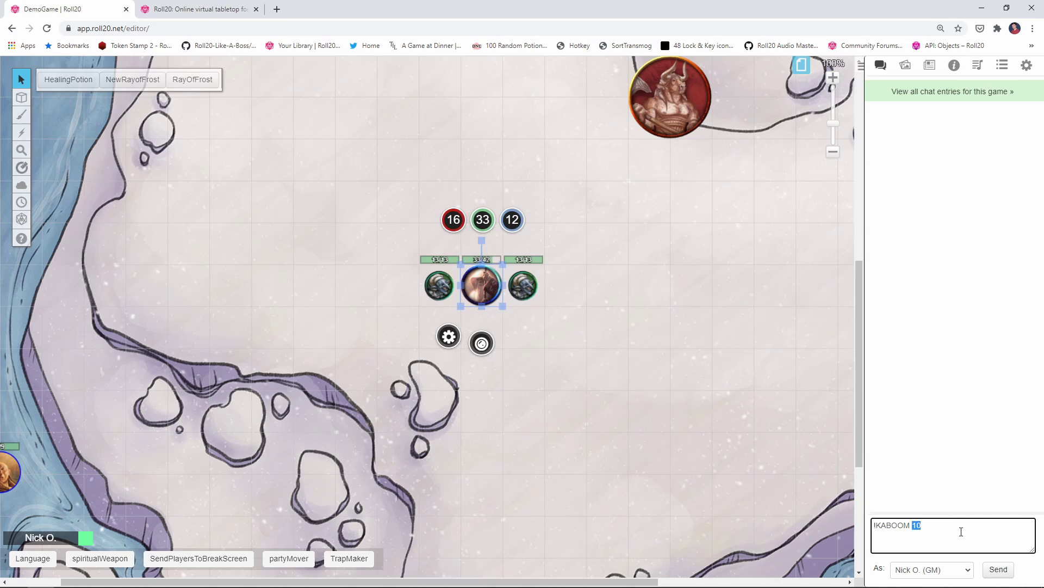
left_click(957, 527)
key("Return")
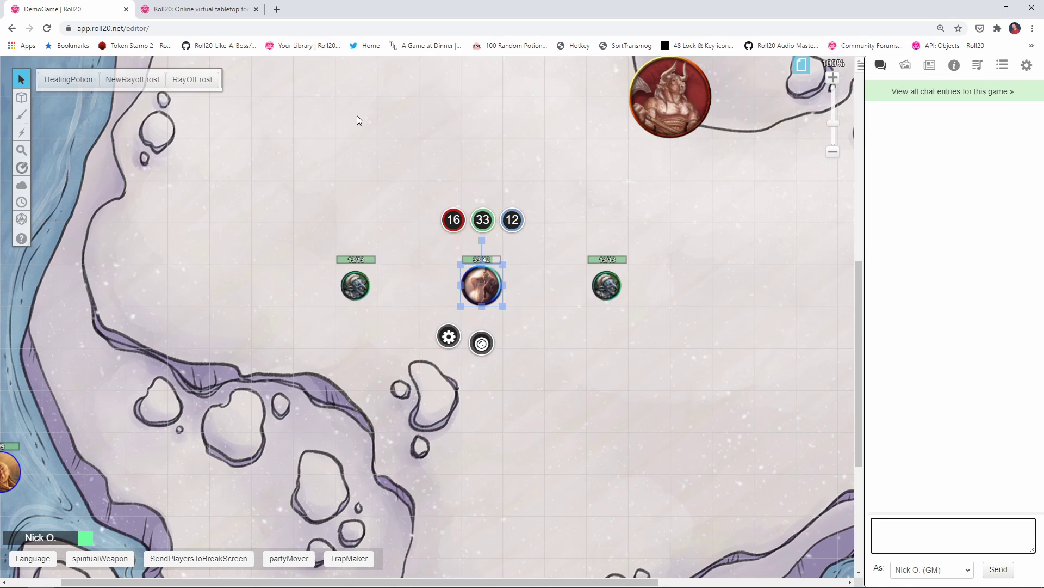
Measure the distance from the central token to each of the two green-ringed tokens.
mouse_move(22, 167)
left_click(65, 214)
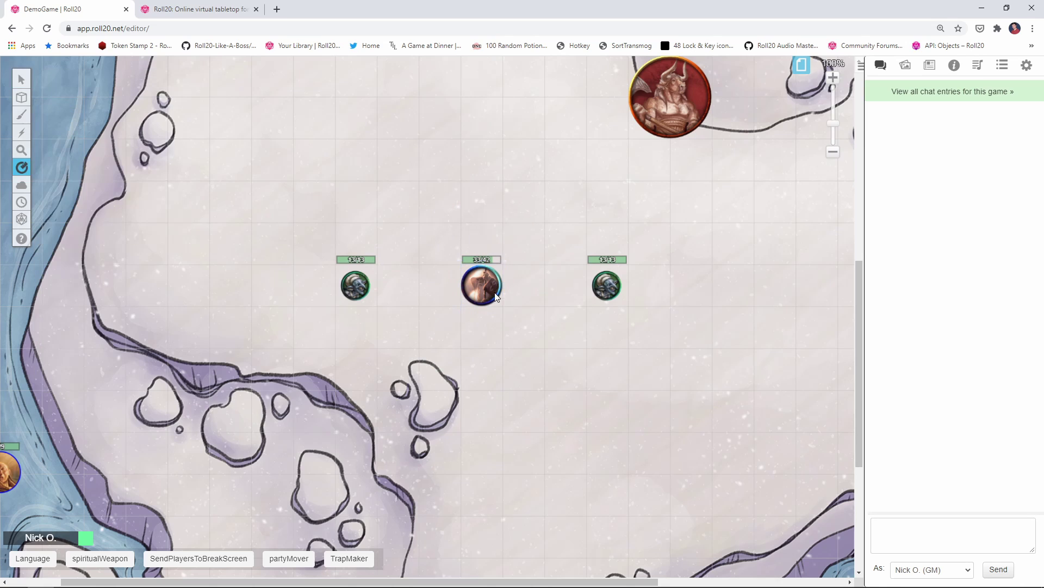
left_click_drag(505, 285, 602, 285)
left_click_drag(481, 285, 361, 290)
Try to send !KABOOM 10 with no token selected.
left_click(908, 530)
type("!KABOOM 10")
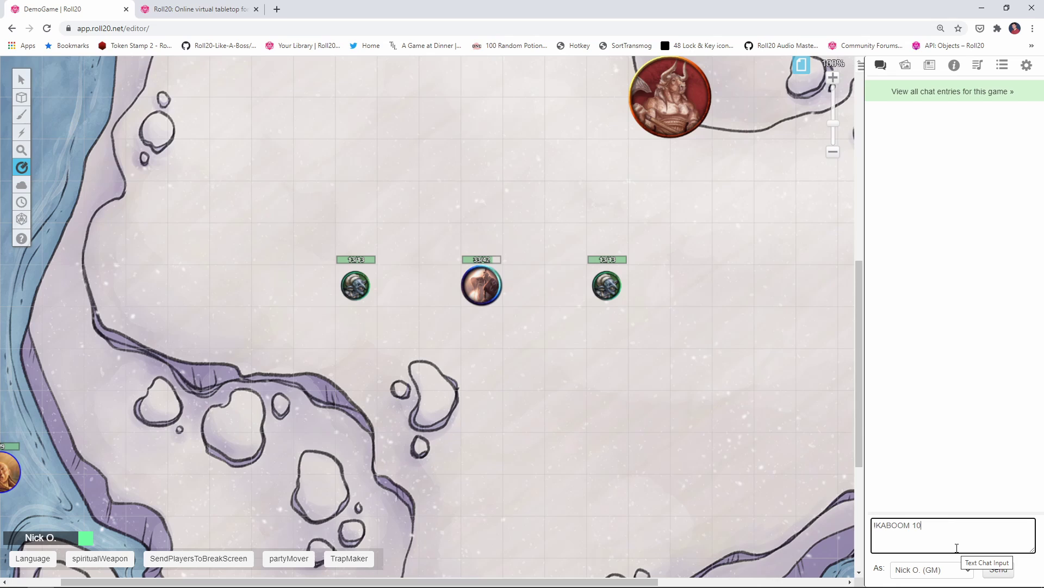
key("Return")
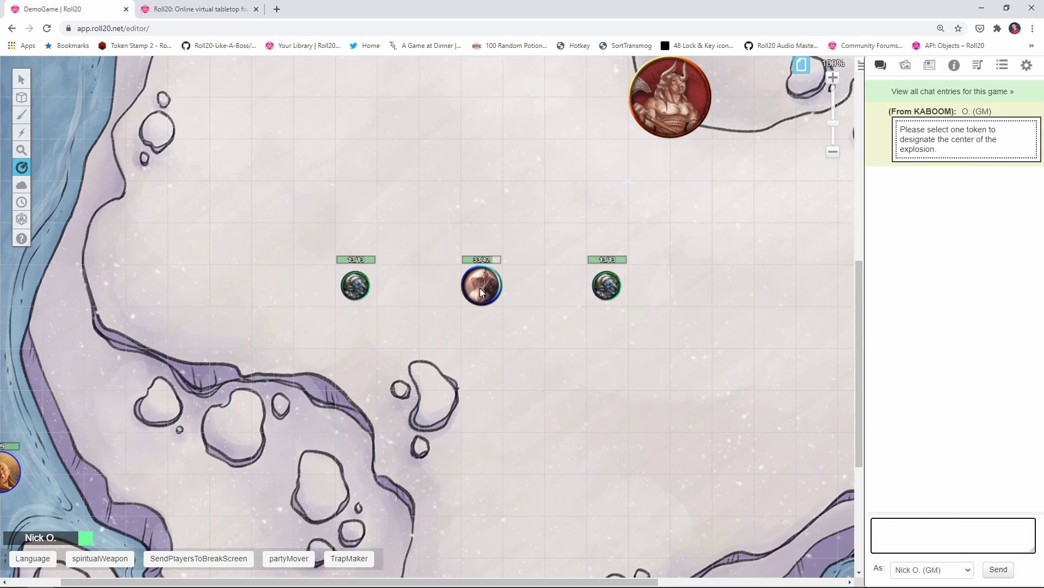
Select the central token as the explosion centre and send !KABOOM 10 again.
left_click(480, 288)
left_click(21, 78)
left_click(472, 277)
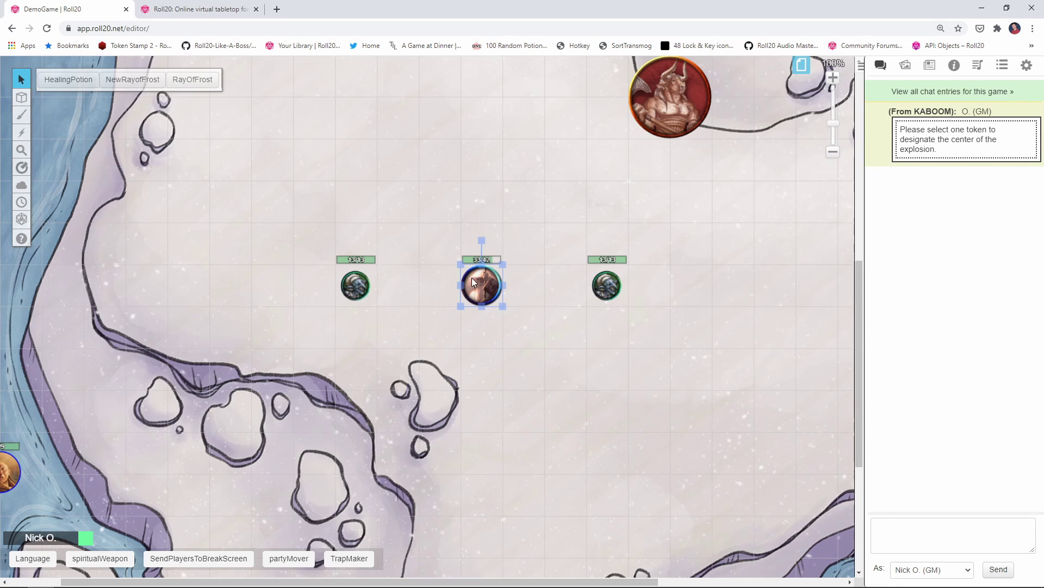
left_click(922, 532)
key("ctrl+v")
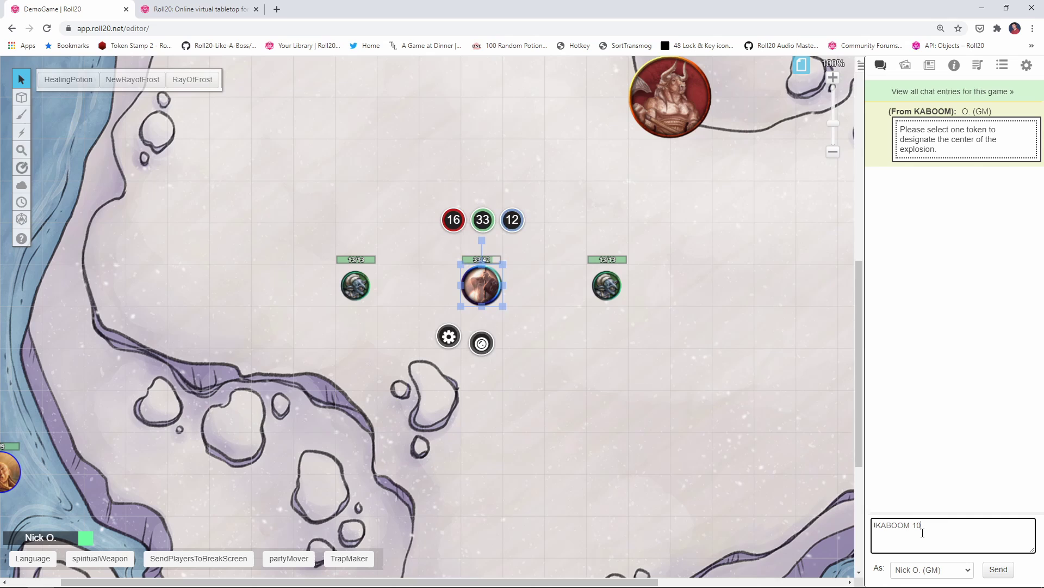
key("Return")
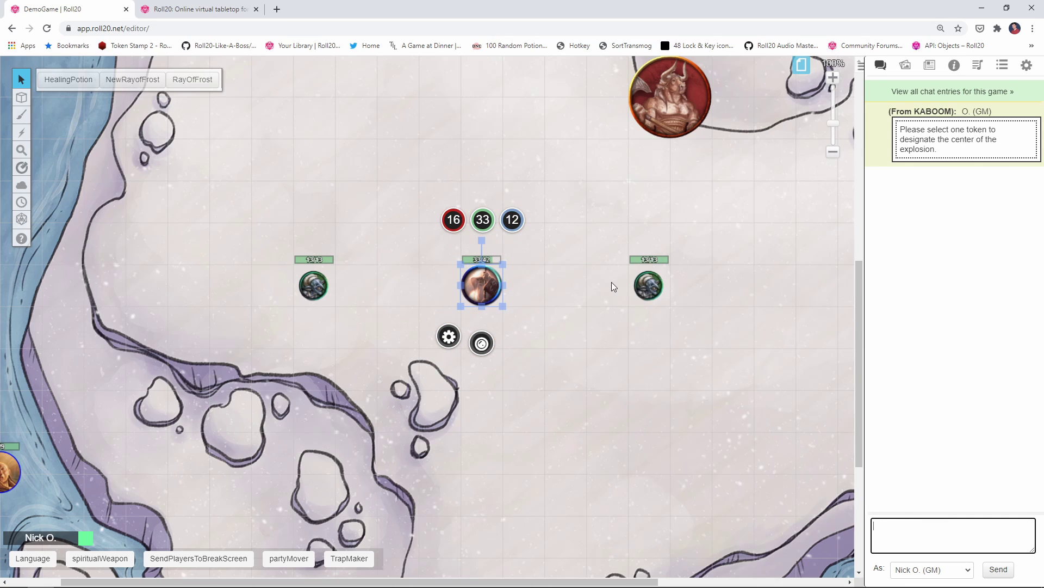
Measure the distance from the central token to the western green-ringed token.
left_click(22, 167)
left_click_drag(481, 275, 301, 285)
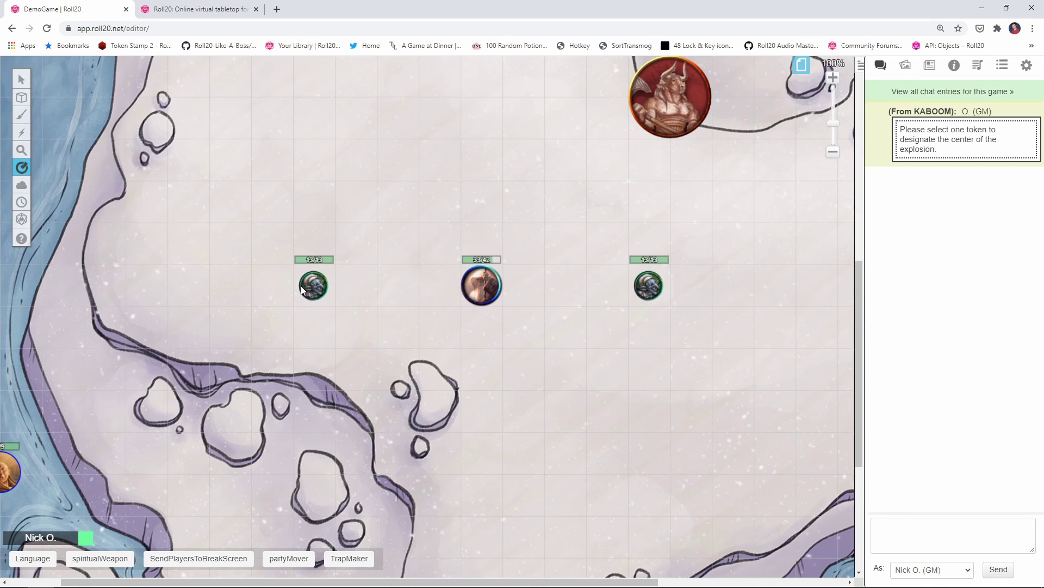
left_click(21, 80)
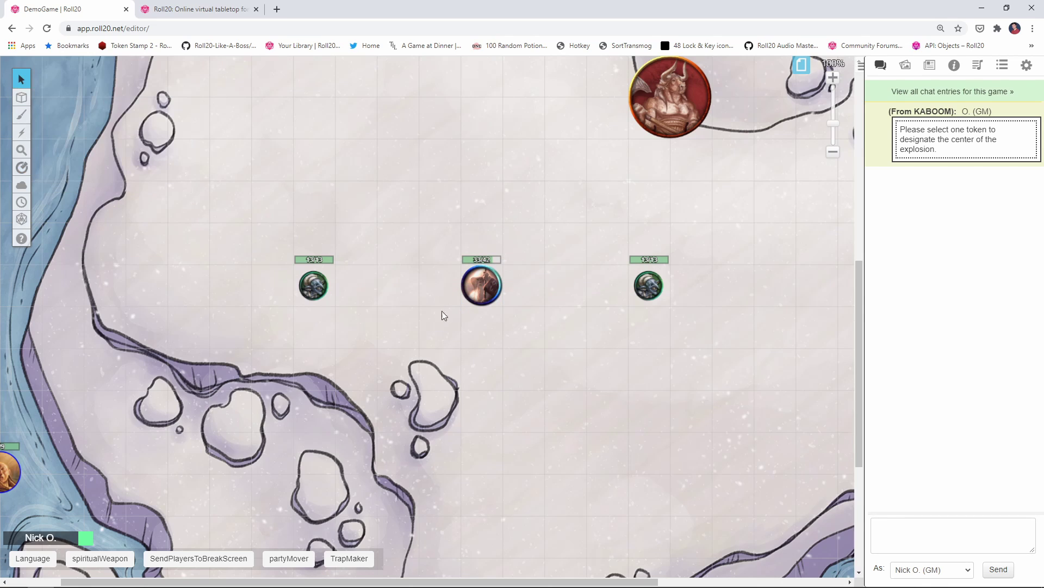
Reselect the central token and resend !KABOOM 10 to test the push beyond its radius.
left_click(479, 284)
left_click(969, 539)
key("Up")
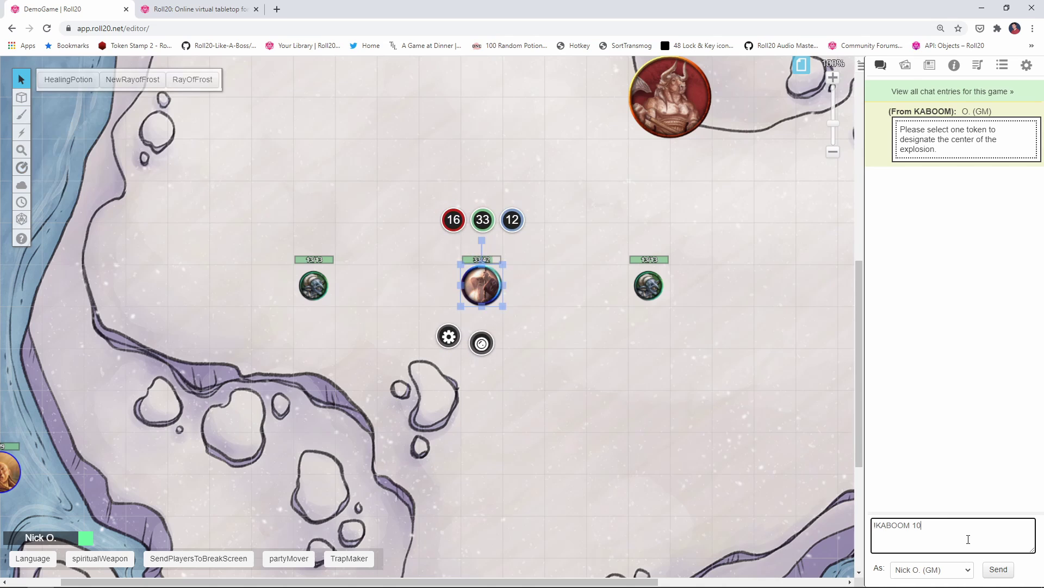
key("Return")
Move the eastern green-ringed token back to the square beside the central token.
left_click(21, 79)
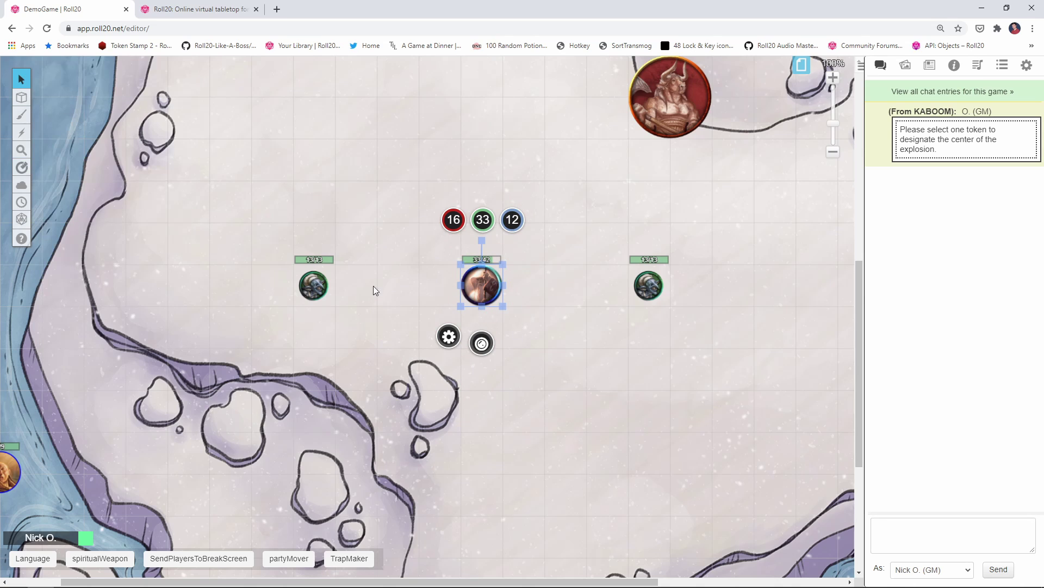
left_click(648, 286)
left_click_drag(645, 286, 520, 292)
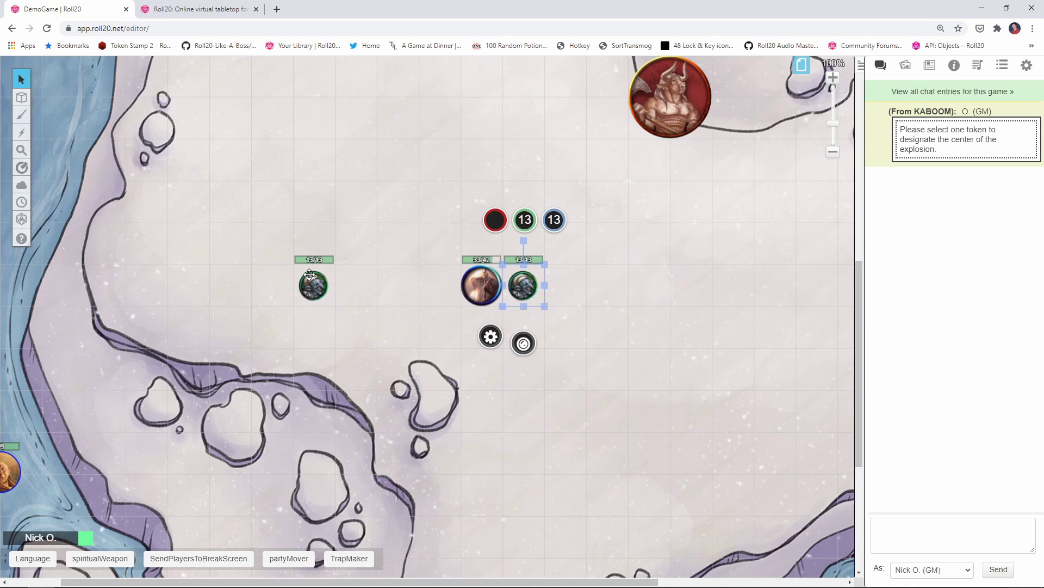
Write !KABOOM 10 30 in the chat, select the central token as the explosion centre and send the command.
left_click(934, 532)
type("!KABOOM 10")
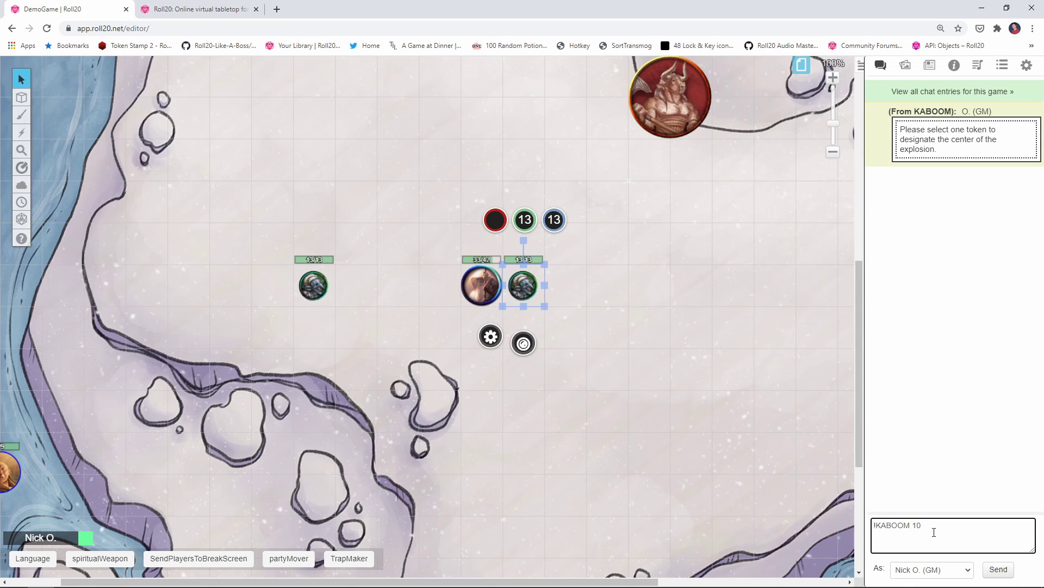
type(" 30")
left_click(476, 281)
left_click(948, 530)
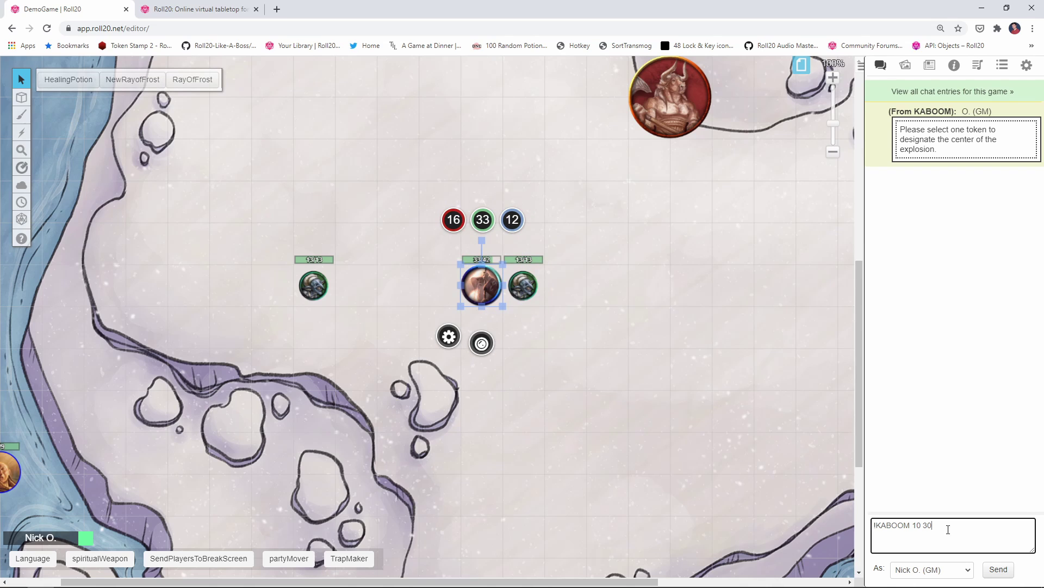
key("Return")
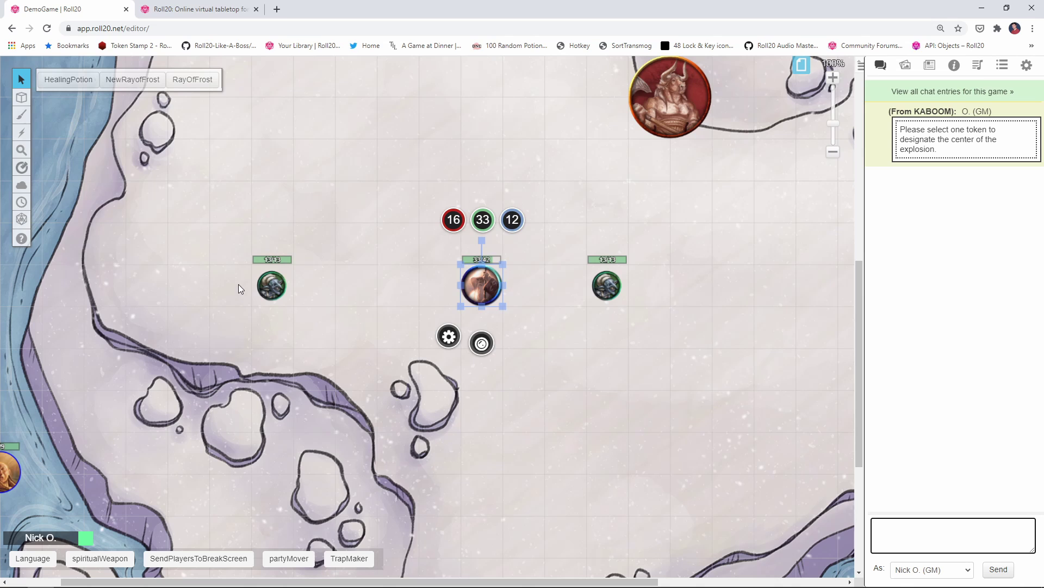
Paste a copy of the western green-ringed token farther northwest and move the original two squares closer to the central token.
double_click(266, 276)
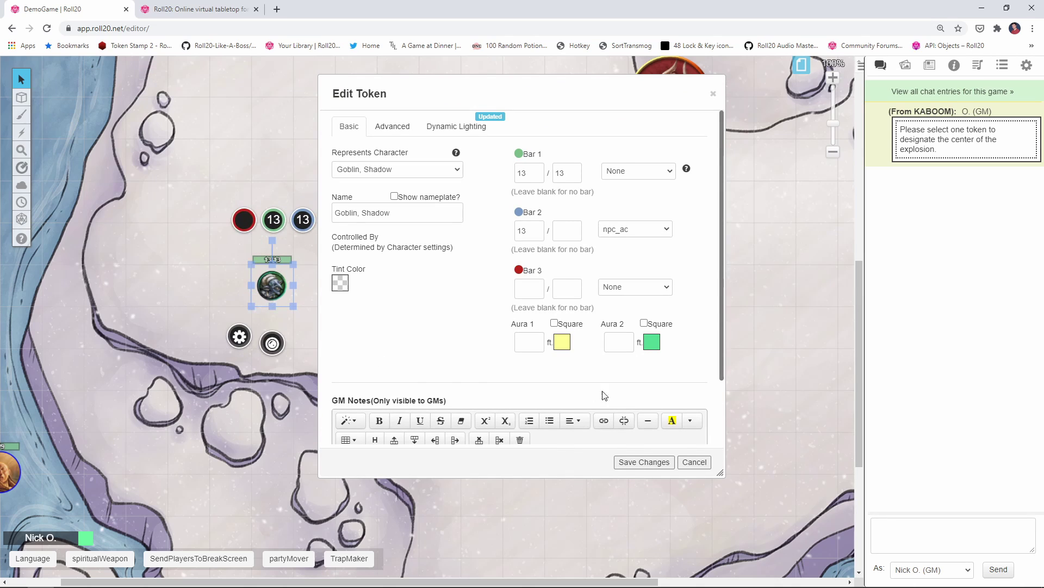
left_click(684, 466)
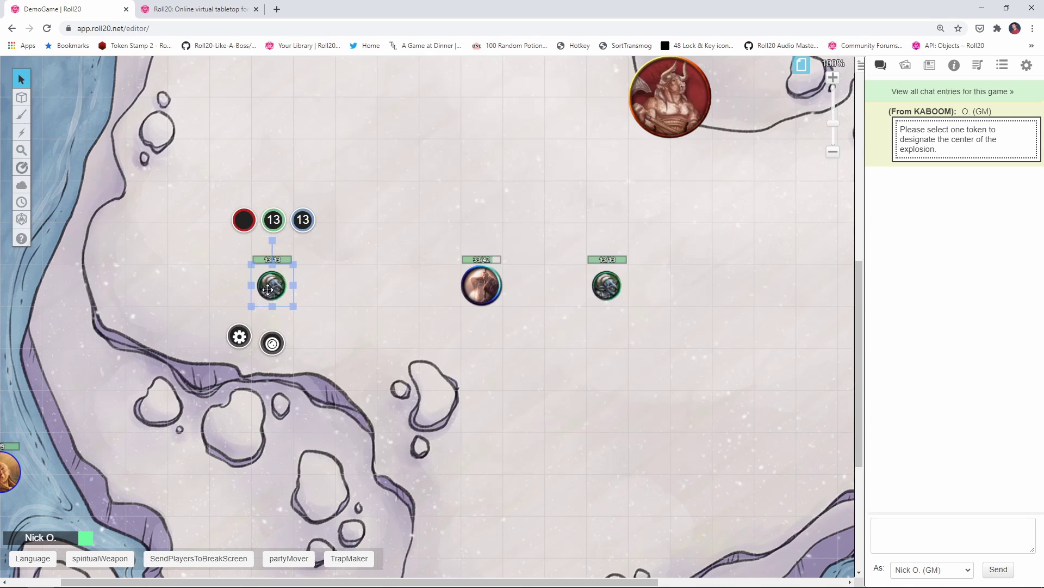
left_click(150, 239)
key("ctrl+v")
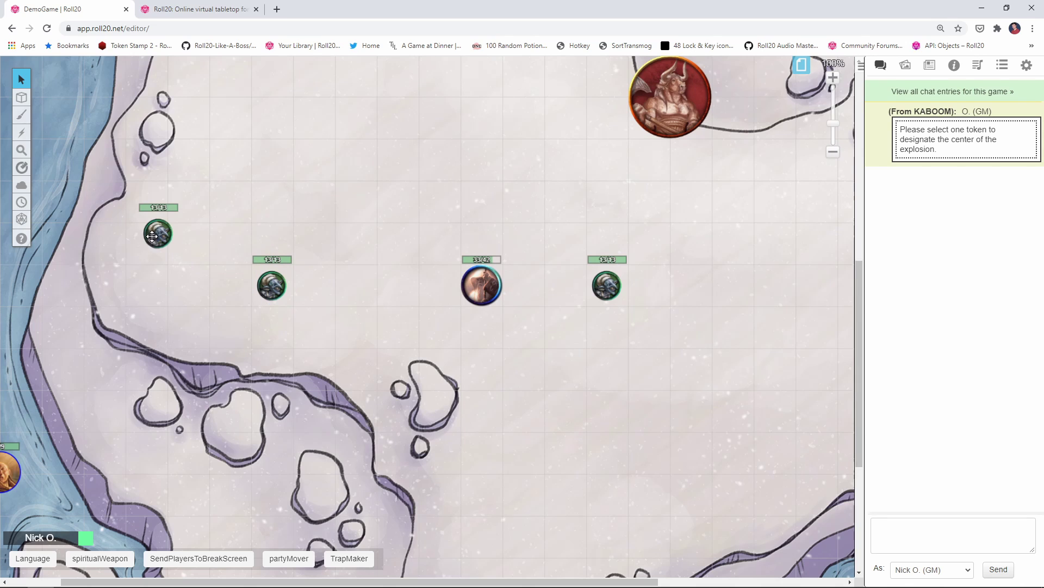
left_click(151, 235)
left_click(272, 286)
left_click_drag(272, 286, 356, 286)
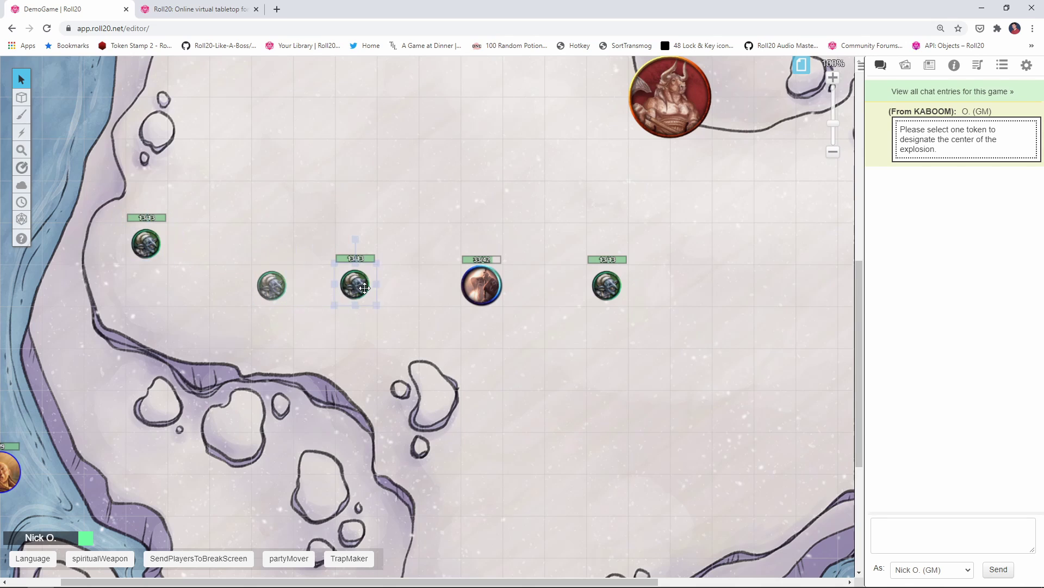
Recall !KABOOM 10 30 in the chat, reselect the central token and send the command again.
left_click(908, 520)
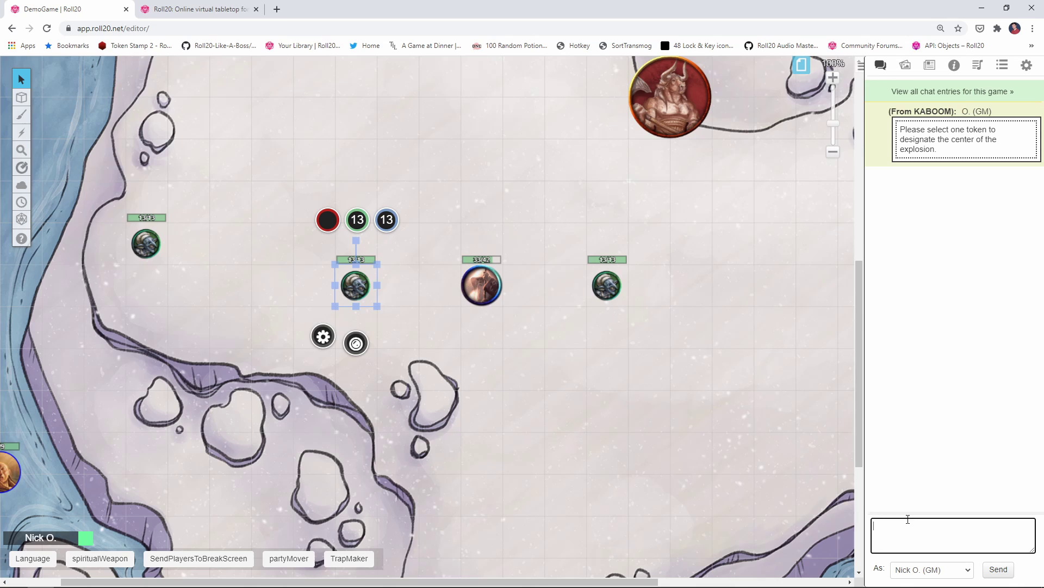
key("Up")
left_click(481, 285)
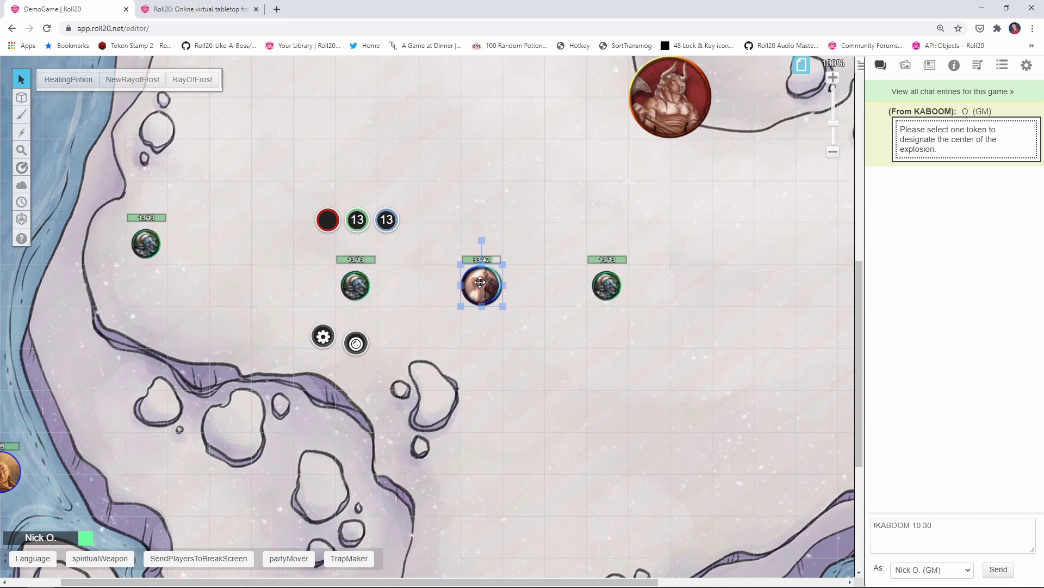
key("Return")
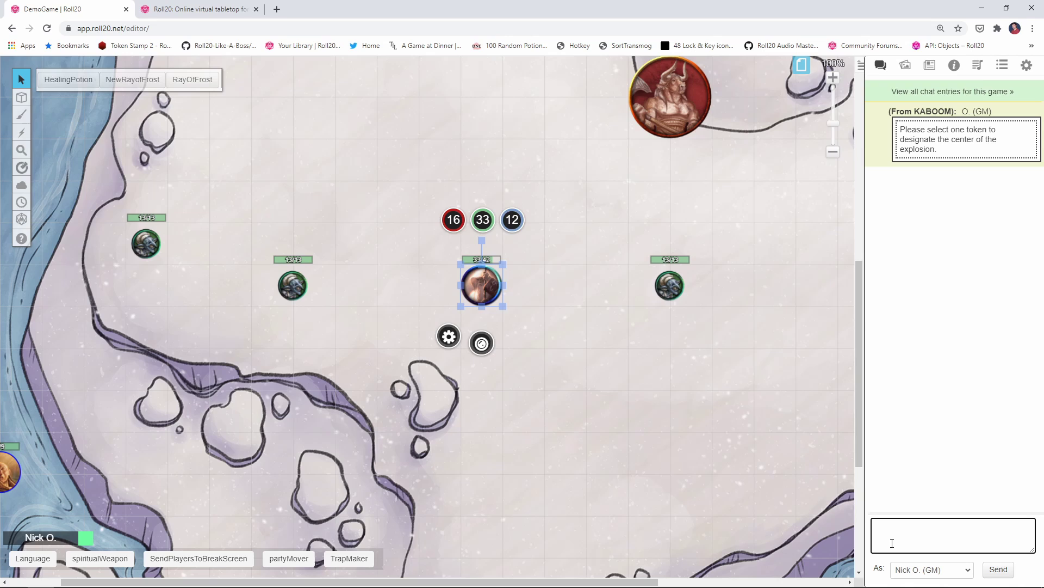
Write !KABOOM 10 30 --magic in the chat unsent, and move the two pushed green-ringed tokens back near the central token.
left_click(930, 538)
type("!KABOOM 10 30")
type("--magic")
left_click_drag(670, 285, 522, 285)
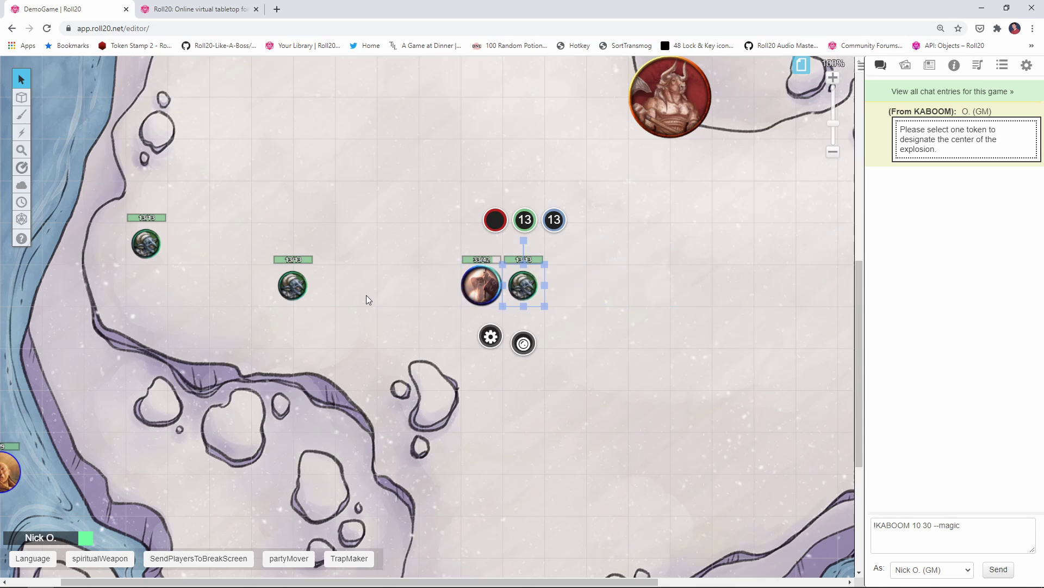
left_click_drag(303, 285, 398, 285)
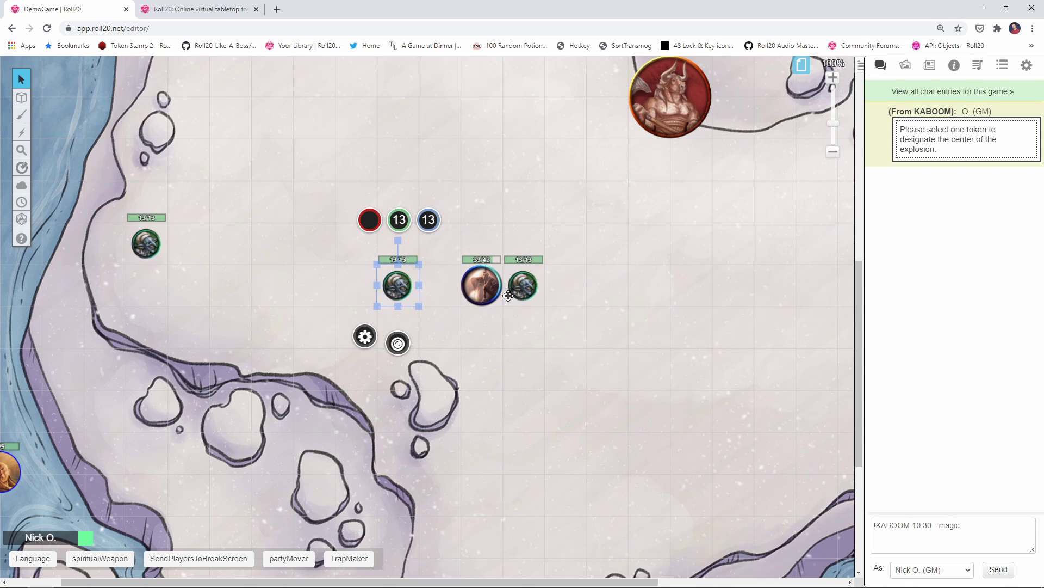
Select the central token, send !KABOOM 10 30 --magic, and recall the same command into the chat box.
left_click(482, 285)
double_click(974, 530)
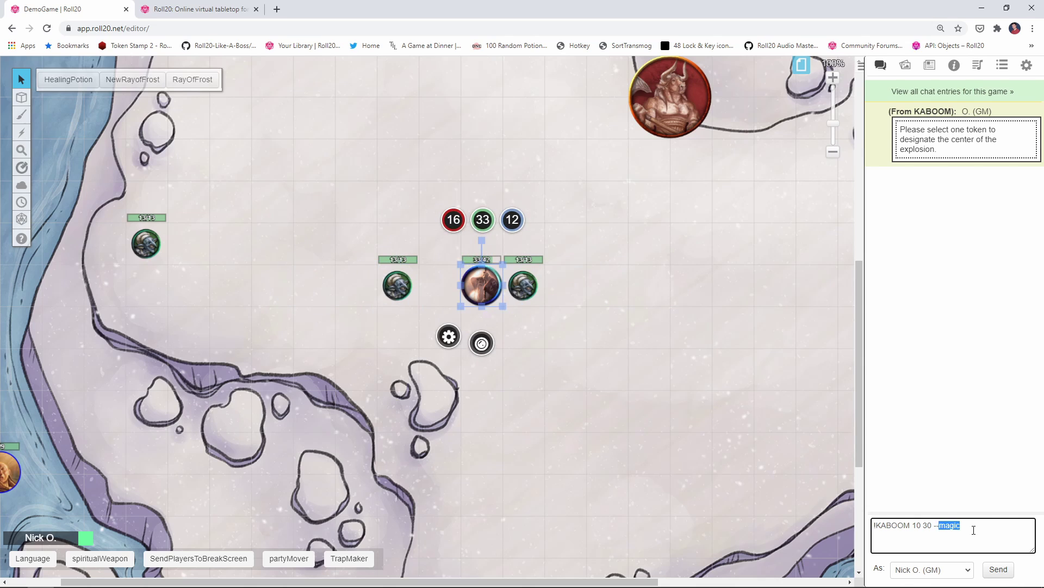
left_click(974, 530)
key("Return")
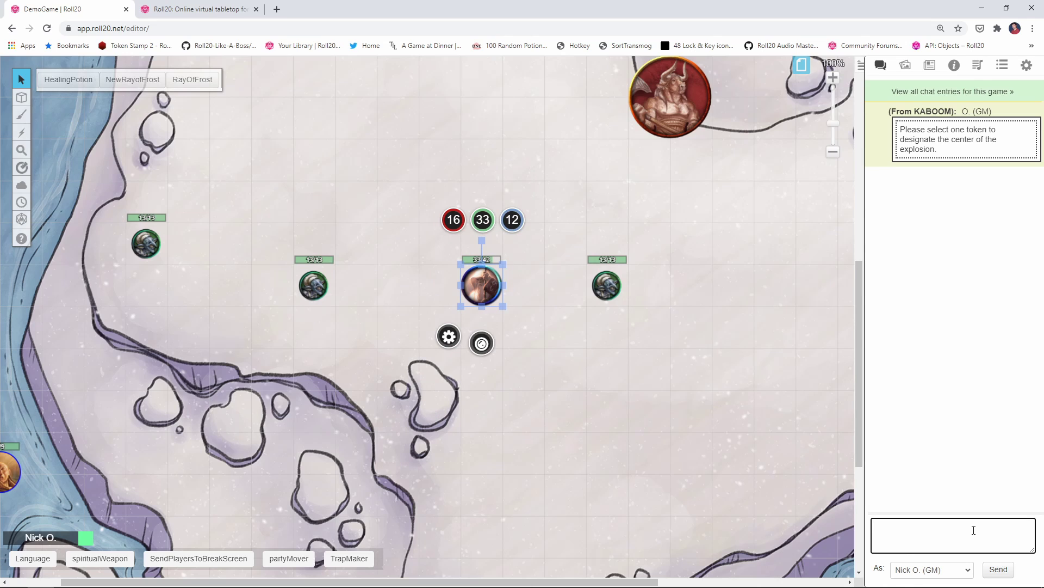
key("Up")
Activate the FX tool and view the options list beside the Beam effect.
left_click(21, 132)
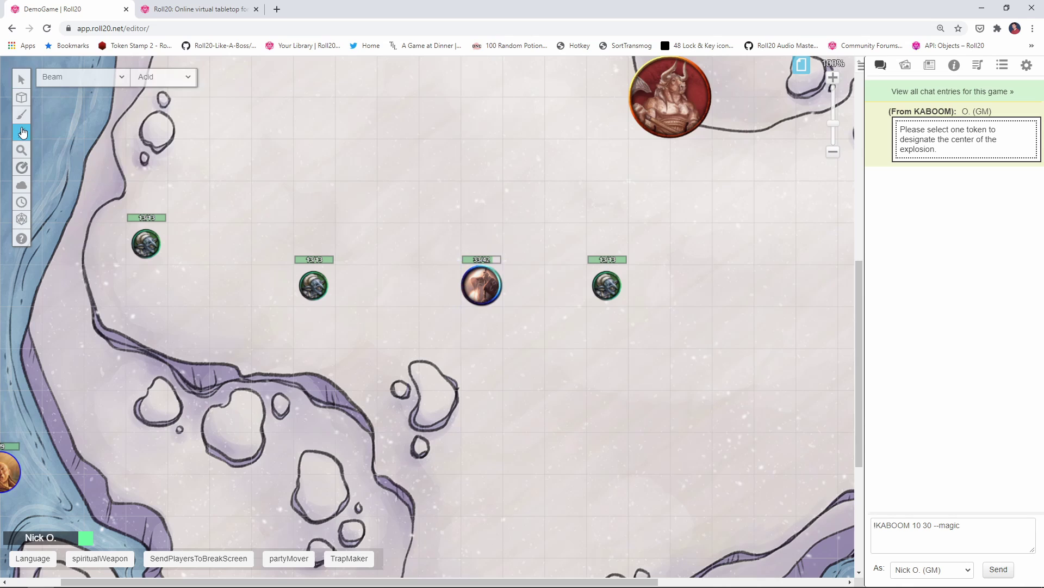
left_click(163, 77)
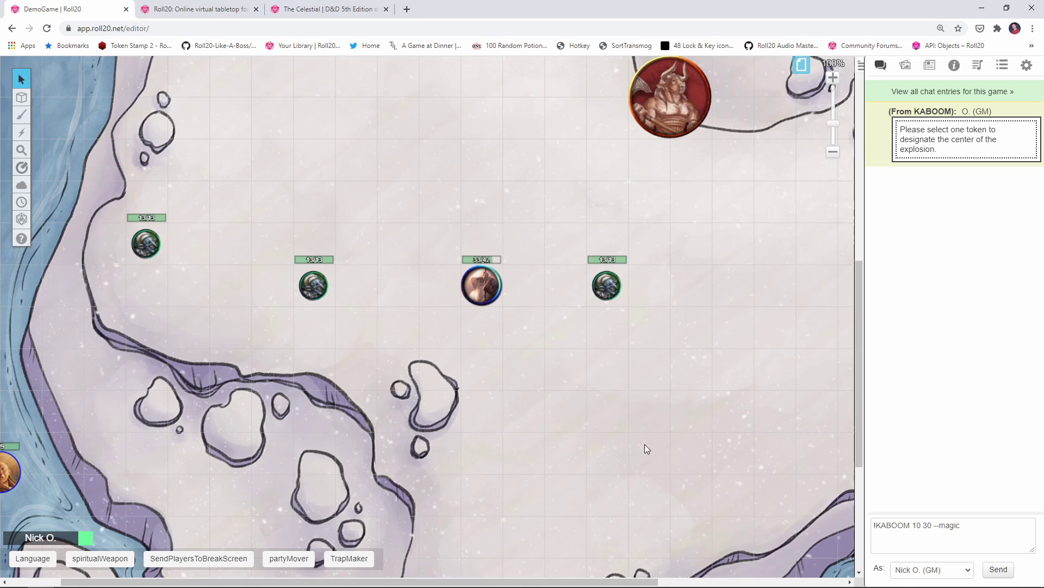
Append --scattering on to the chat command and move the two pushed green-ringed tokens to either side of the central token.
left_click(992, 524)
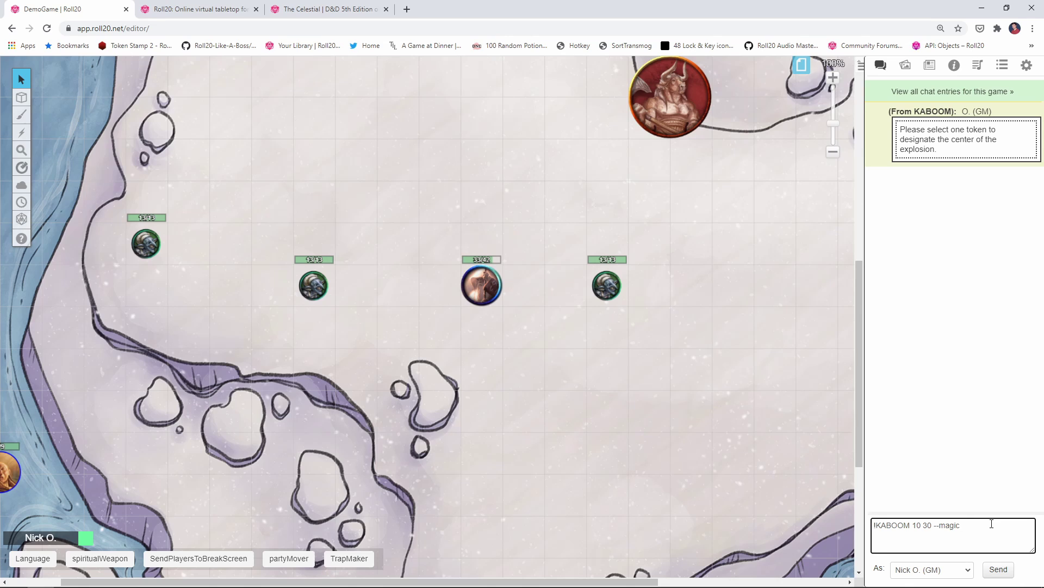
type("--scattering 0on")
left_click_drag(604, 284, 523, 284)
left_click_drag(314, 285, 440, 285)
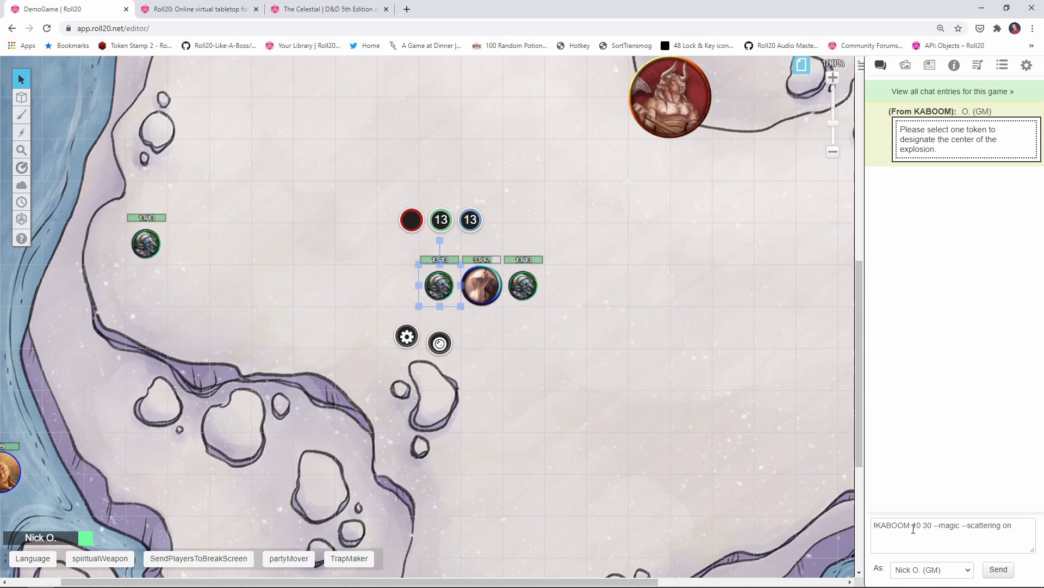
With the central token selected, send !KABOOM 10 30 --magic --scattering on, followed by the same command with --scattering off.
left_click(487, 278)
left_click(1023, 527)
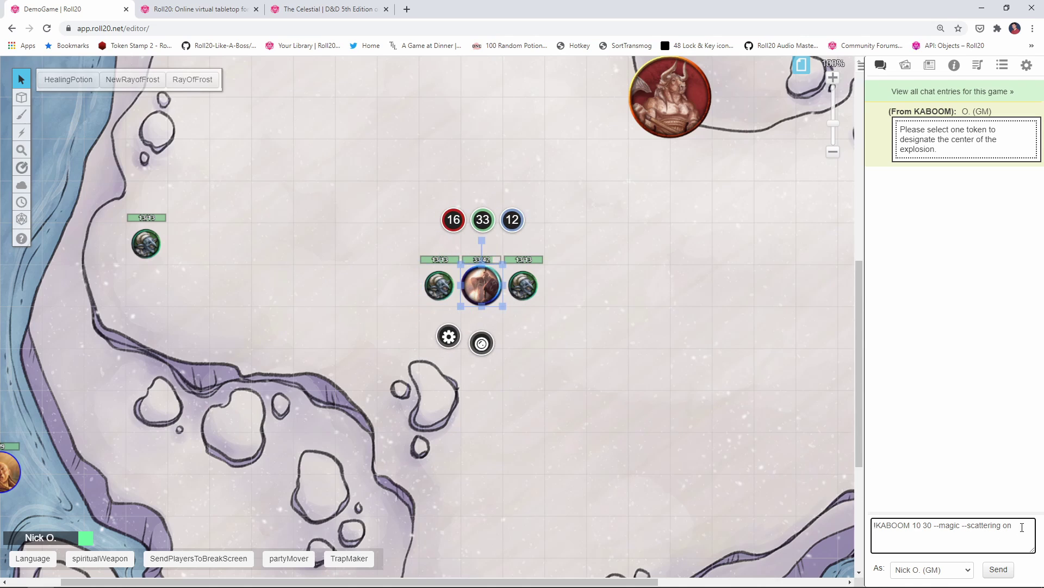
key("Return")
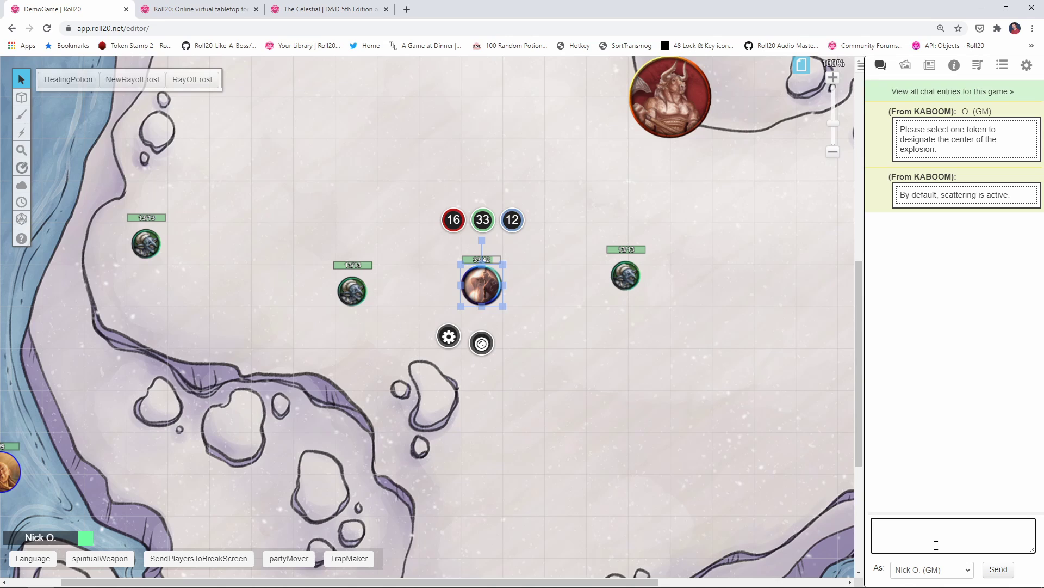
type("!KABOOM 10 30 --magic --scattering on")
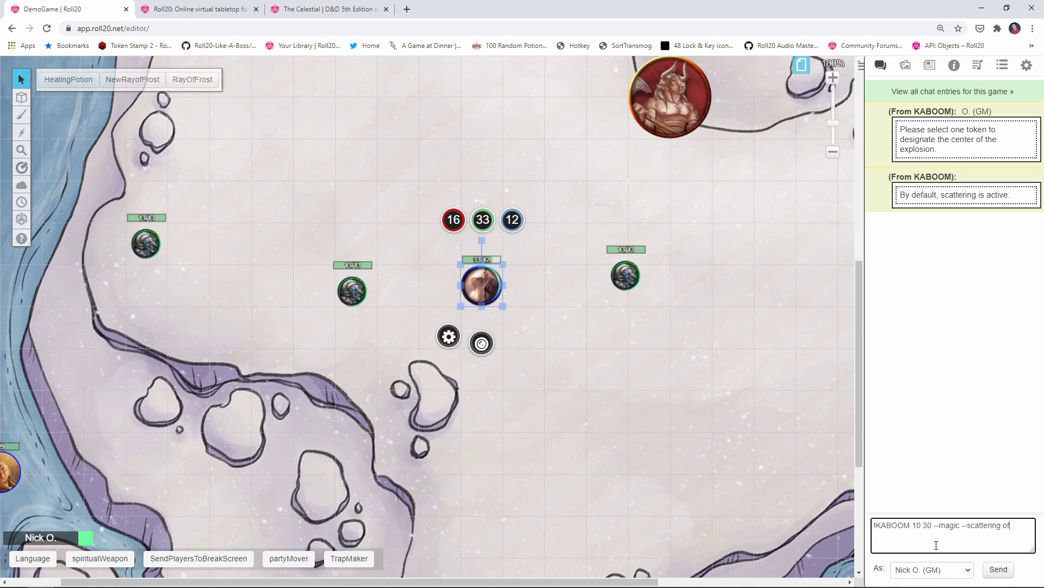
key("Return")
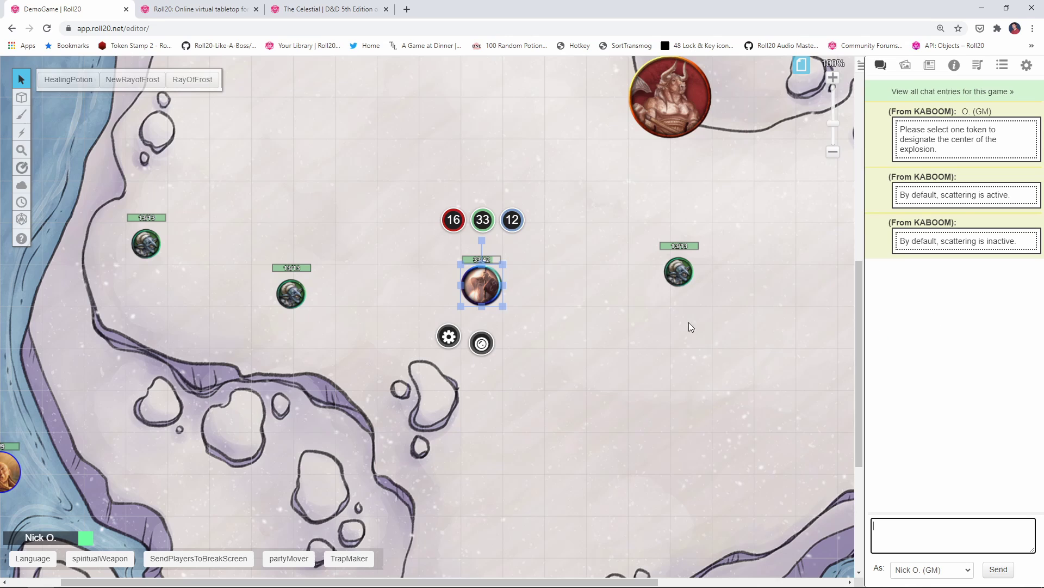
Return the eastern green-ringed token beside the central token, reselect the central token and send !KABOOM 10 30 --magic.
left_click_drag(680, 285, 523, 285)
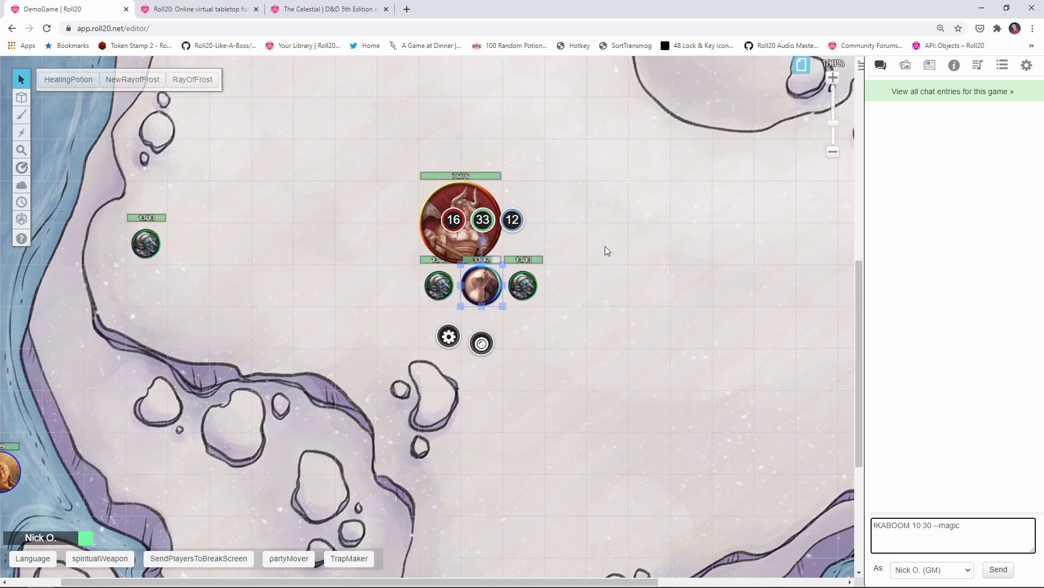
left_click(604, 246)
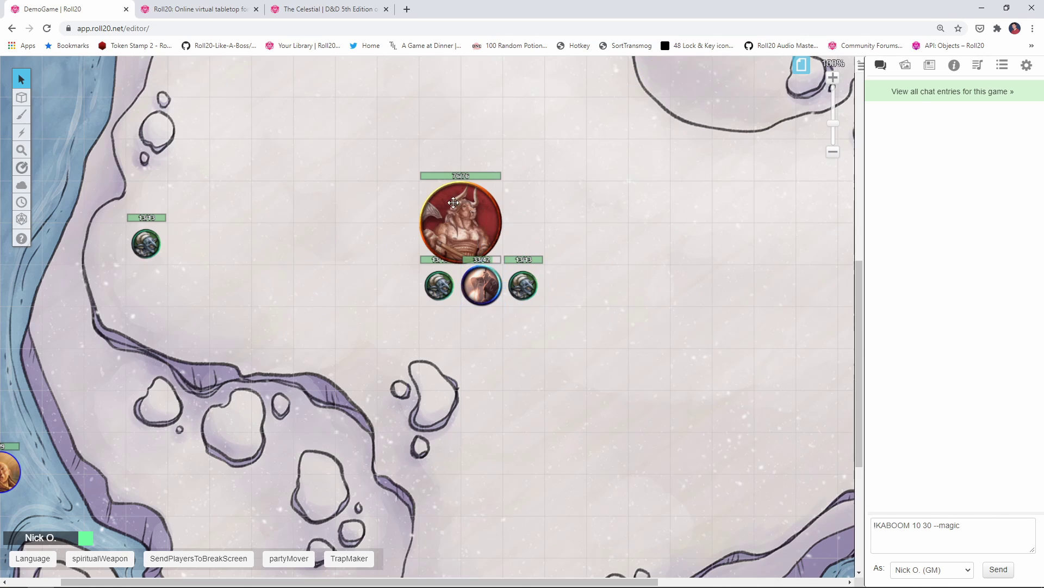
left_click(489, 283)
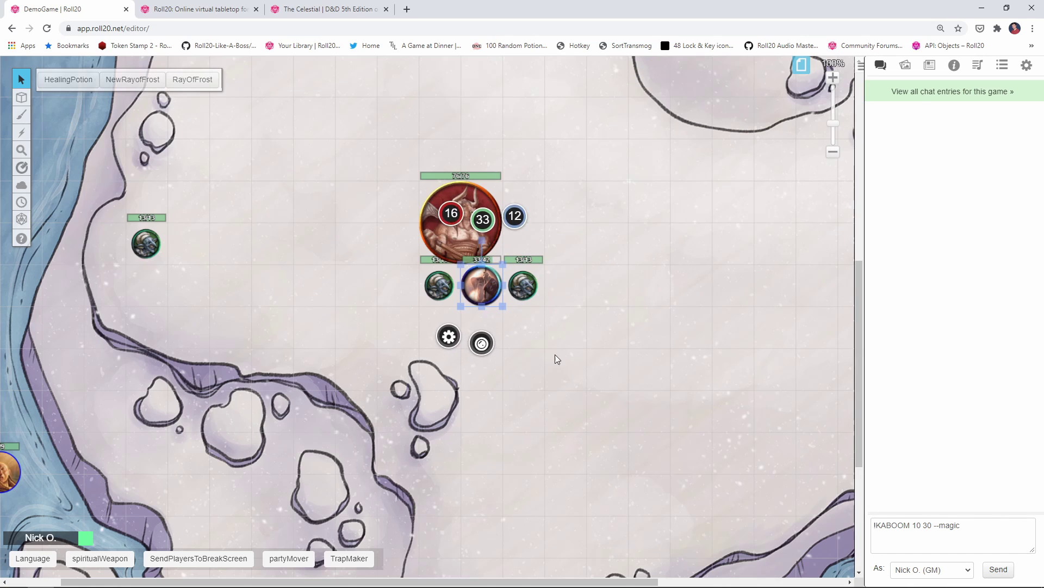
left_click(977, 534)
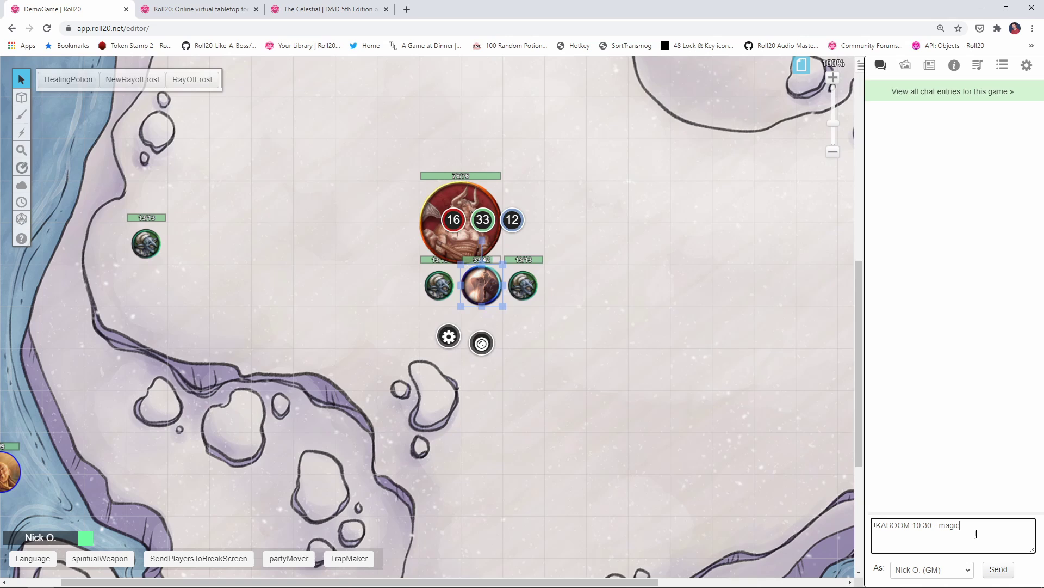
key("Return")
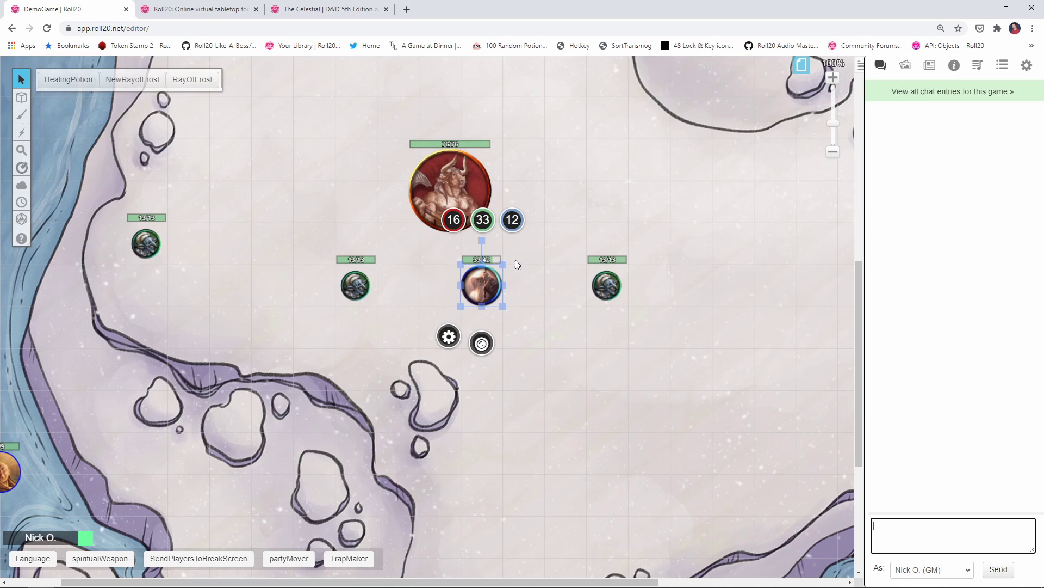
Move the large minotaur token back directly above the central token and the two pushed green-ringed tokens to its sides, leaving nothing selected.
left_click(468, 188)
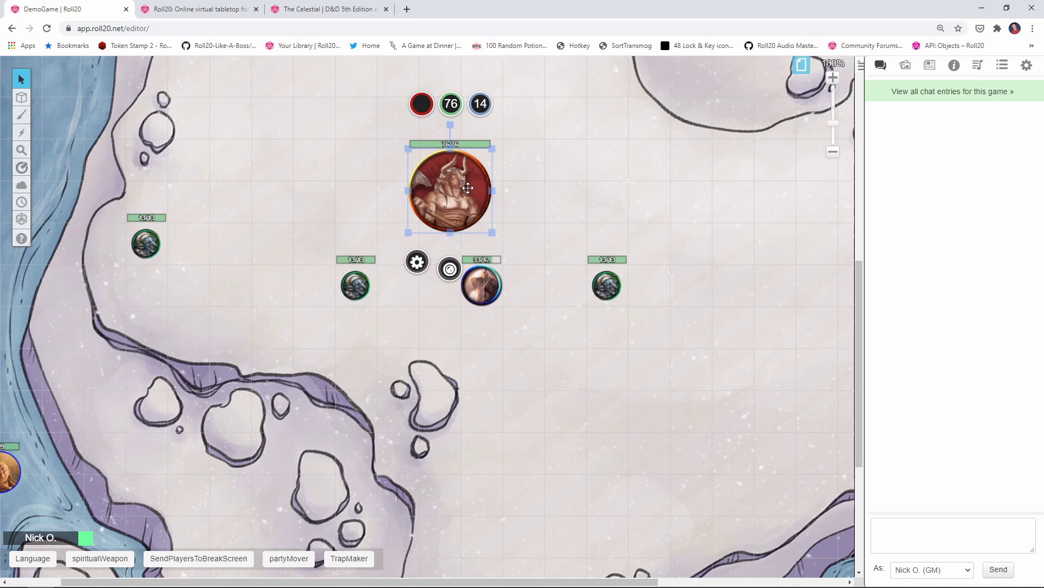
left_click_drag(468, 188, 478, 219)
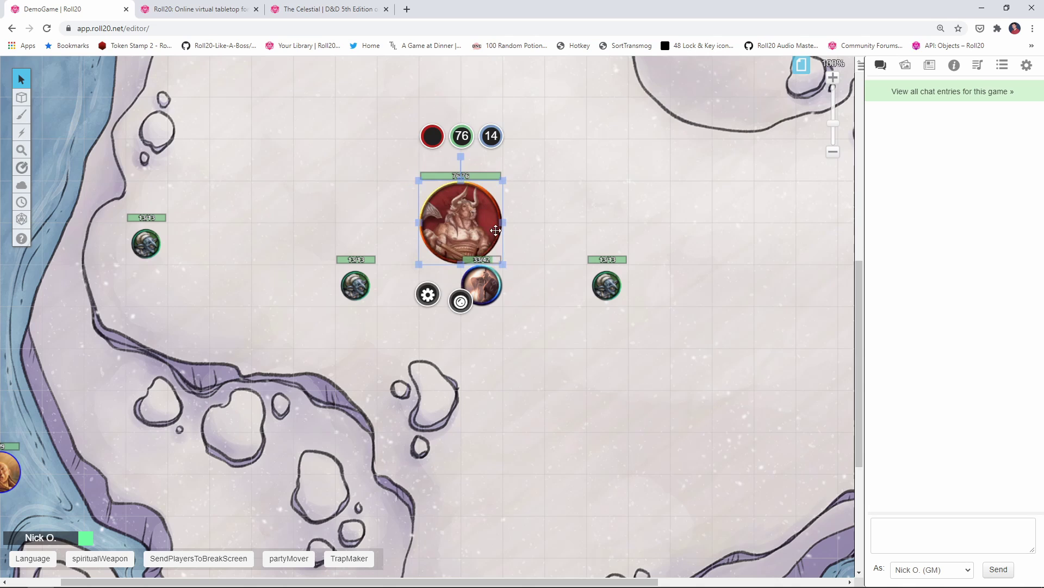
left_click(606, 272)
left_click_drag(606, 272, 523, 272)
left_click(362, 279)
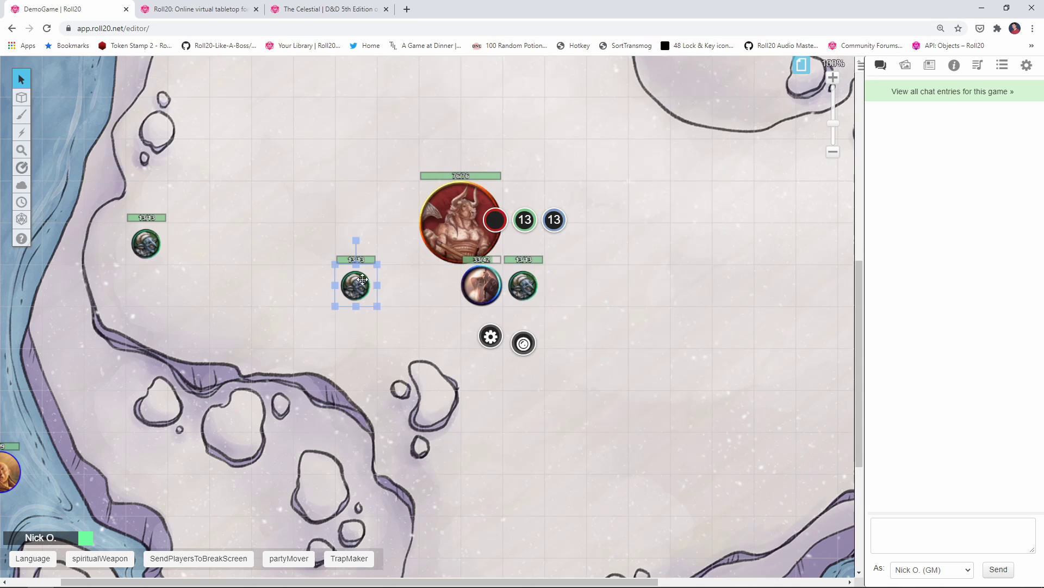
left_click_drag(363, 279, 446, 280)
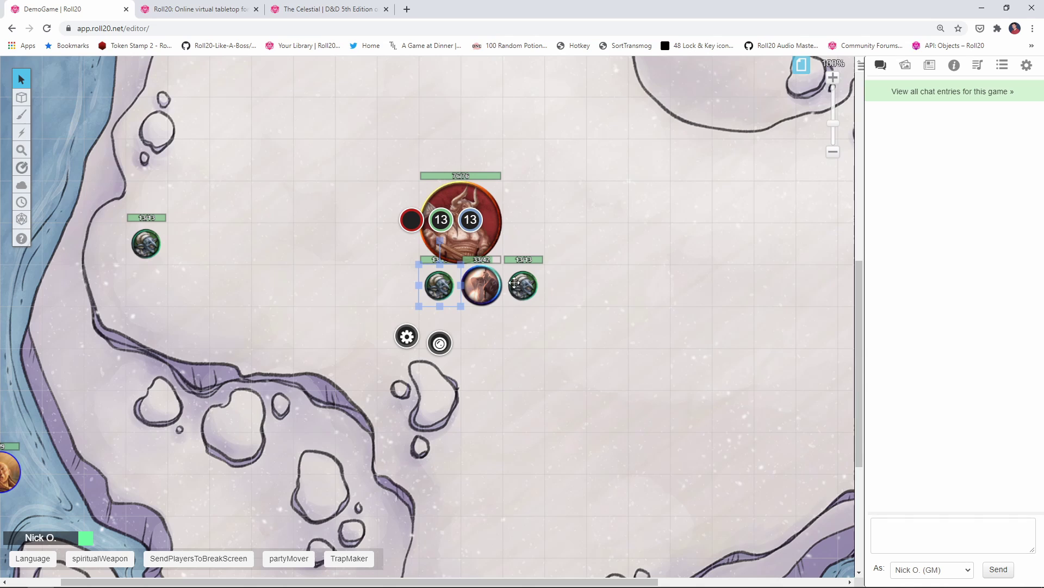
left_click(530, 312)
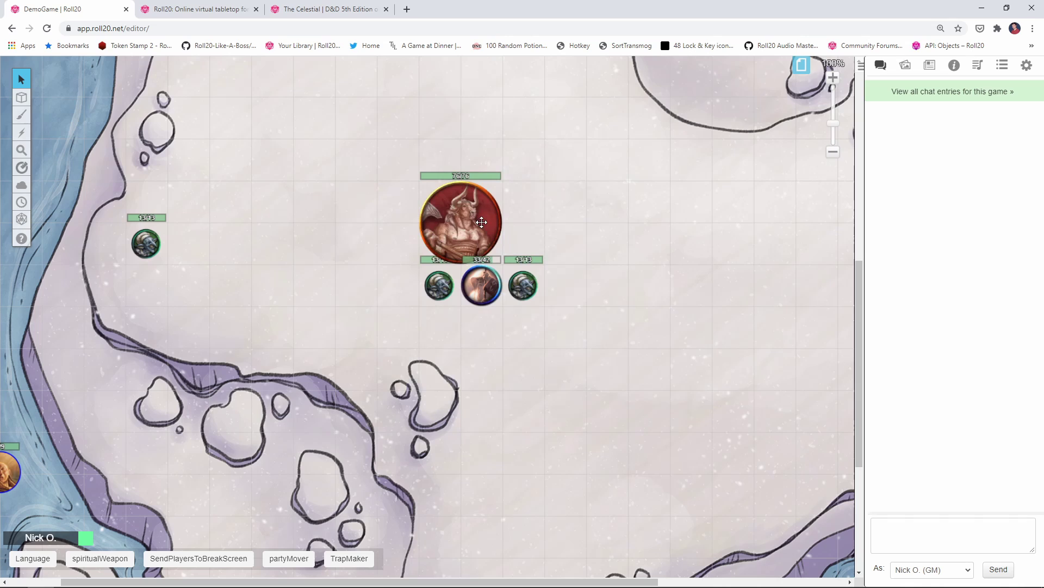
Send !KABOOM 10 30 --magic --max-size 2 in the chat without a token selected.
left_click(934, 542)
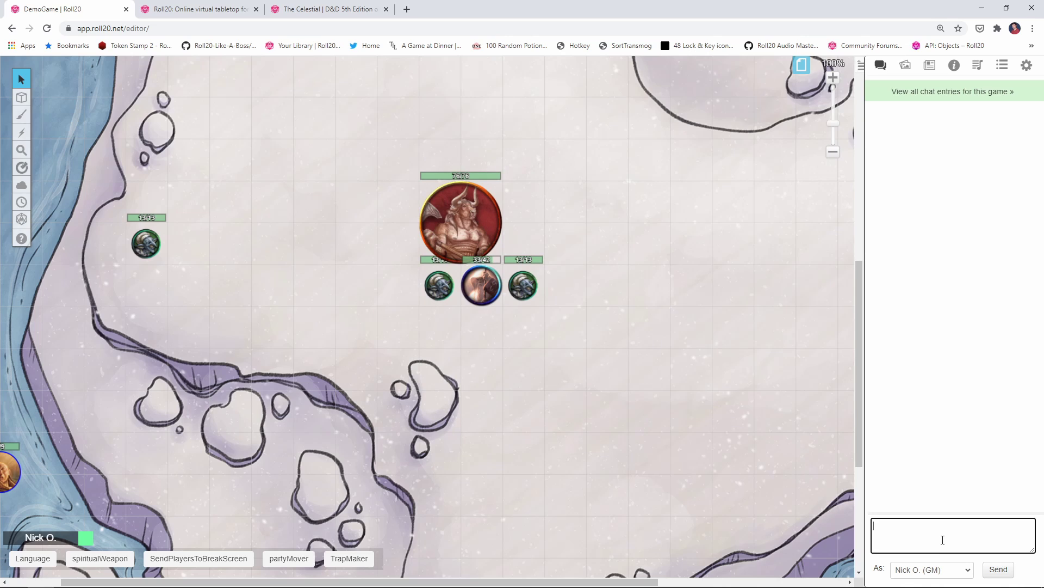
type("!KABOOM 10 30 --magic")
type("--max-size 2")
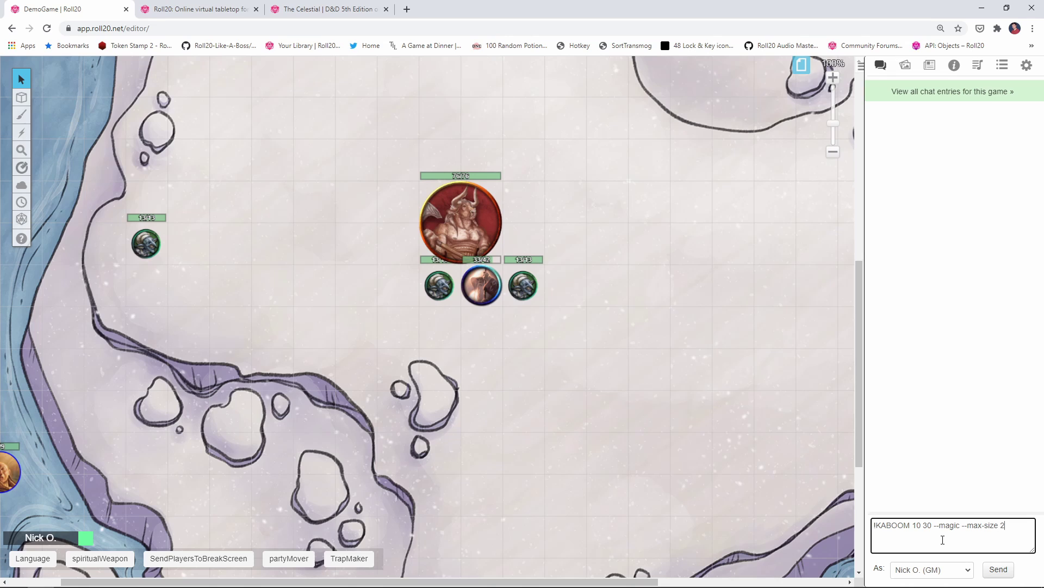
key("Return")
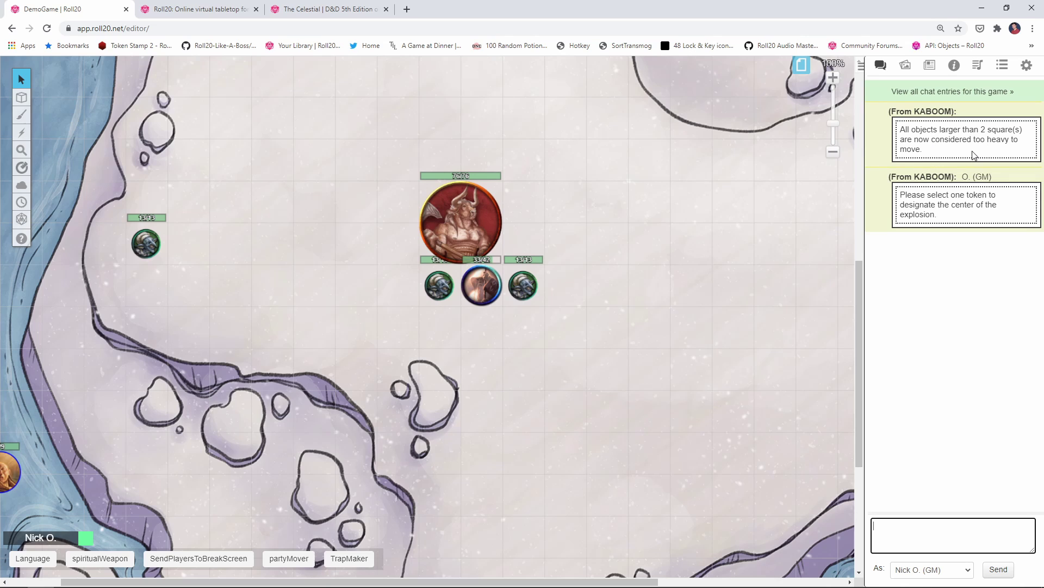
Select the central token as the explosion centre and send !KABOOM 10 30 --magic in the chat.
left_click(482, 284)
left_click(962, 541)
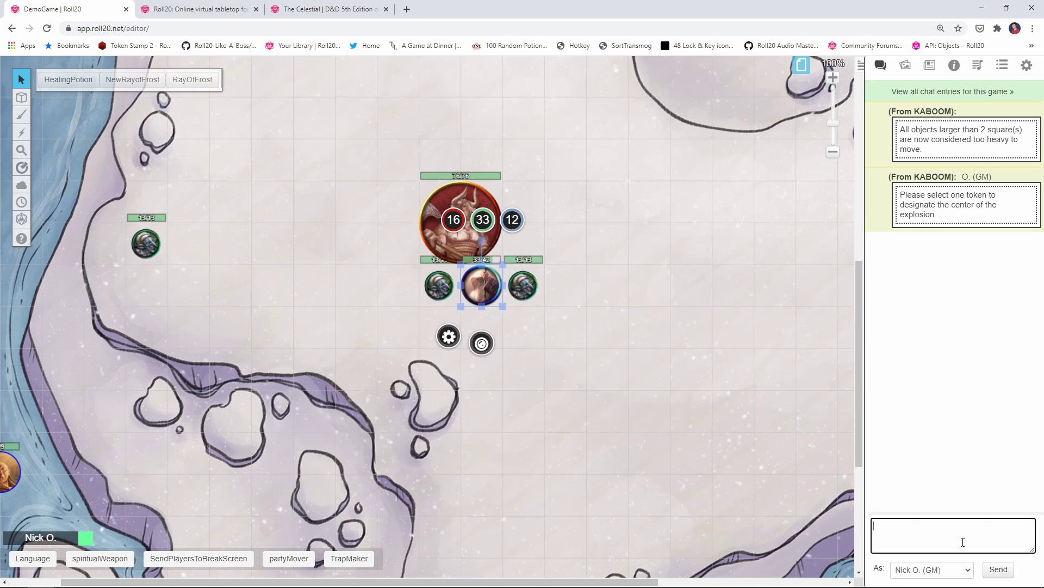
type("!KABOOM 10 30 --magic")
key("Return")
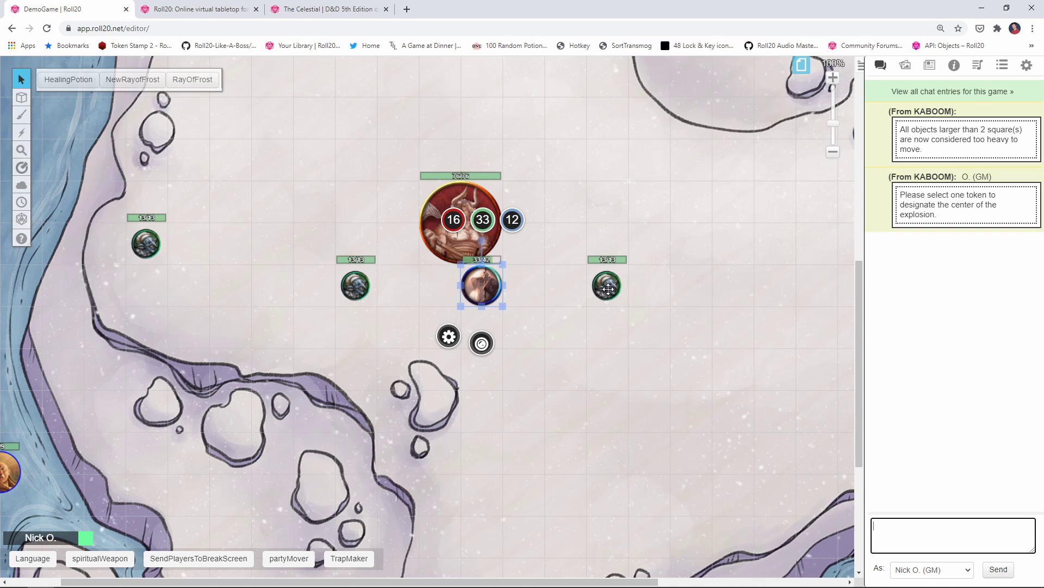
Move the two pushed green-ringed tokens one square closer to the central token on either side.
left_click_drag(602, 283, 564, 285)
left_click_drag(364, 286, 402, 286)
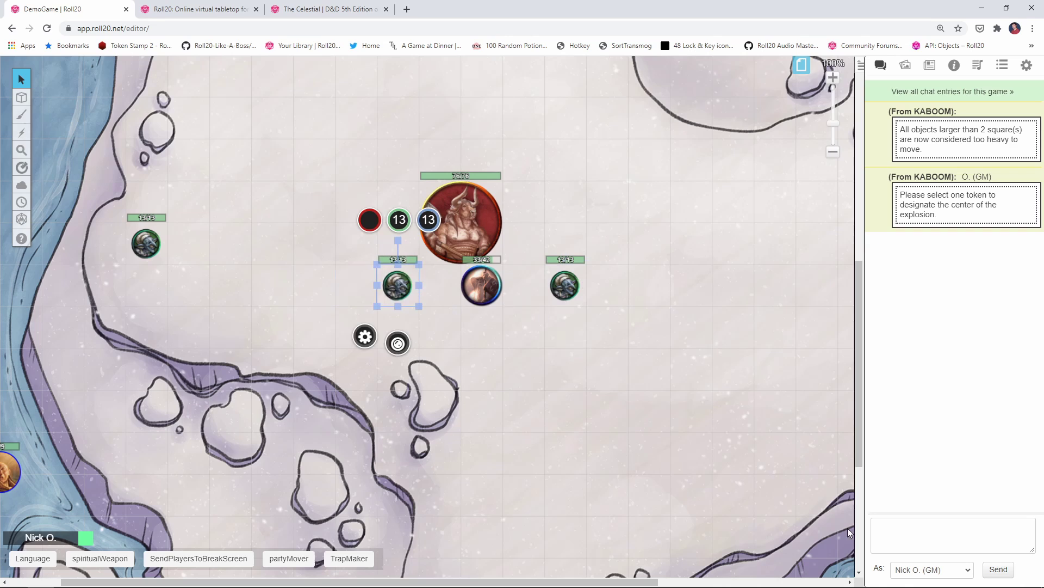
With the central token selected, send !KABOOM 10 30 --magic, followed by !KABOOM -10 30 --magic.
left_click(921, 533)
type("!KABOOM 10 30 --magic")
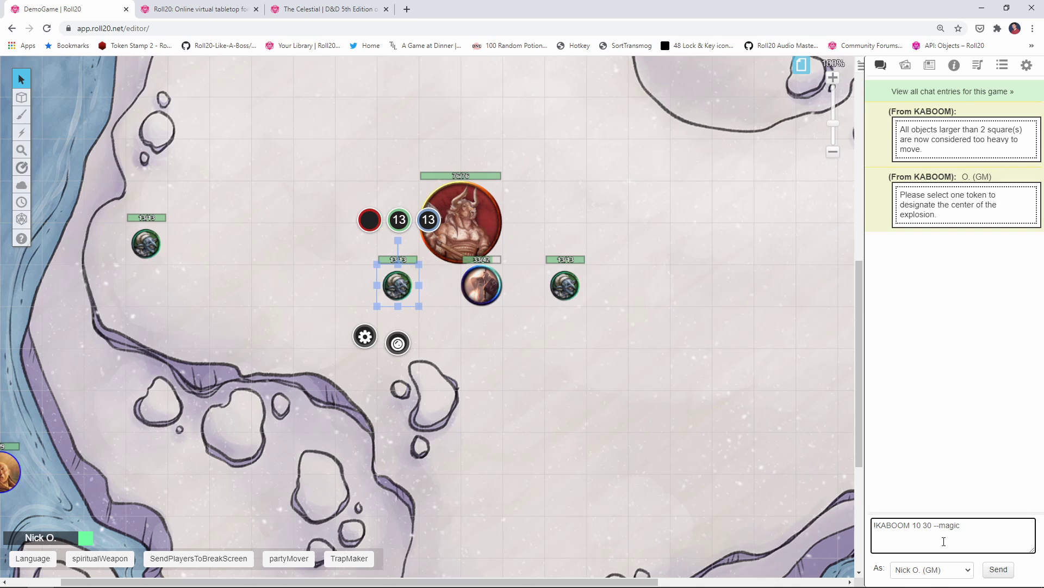
type("-")
key("Return")
key("Up")
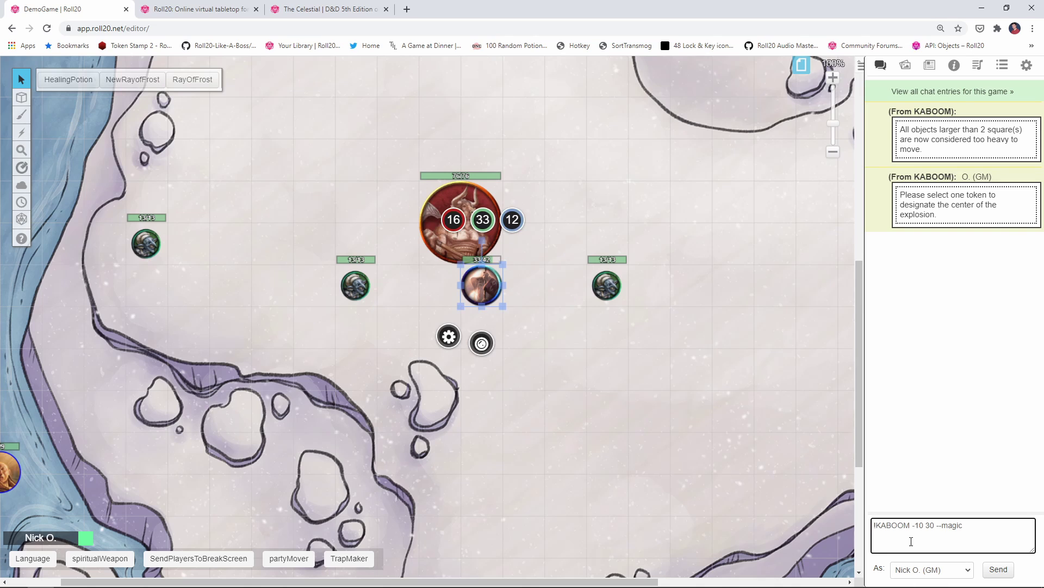
key("Return")
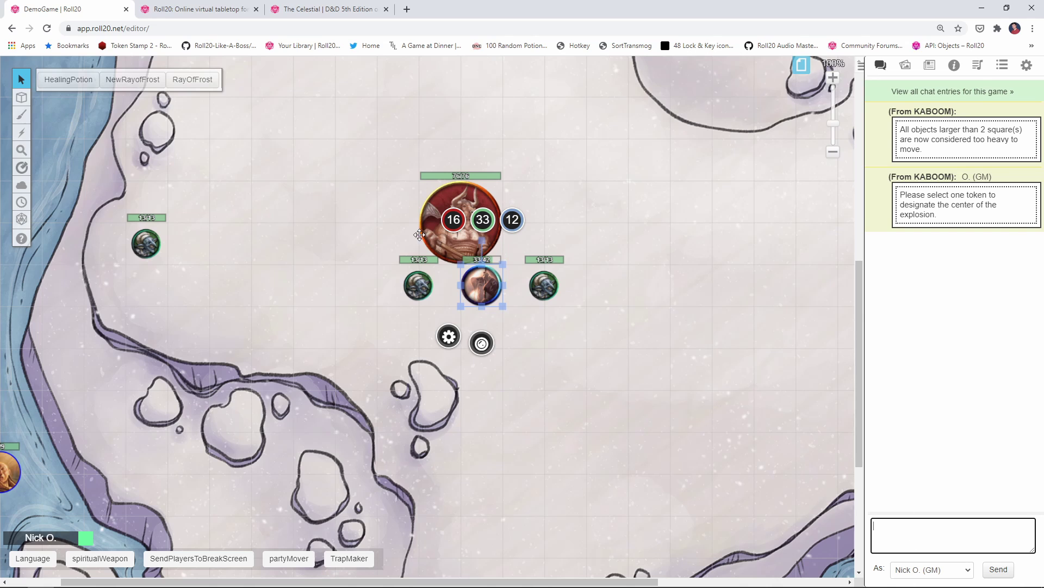
Switch to the KABOOM script page and review its user customization options, including the default layer choices and the explosion ratio.
left_click(183, 10)
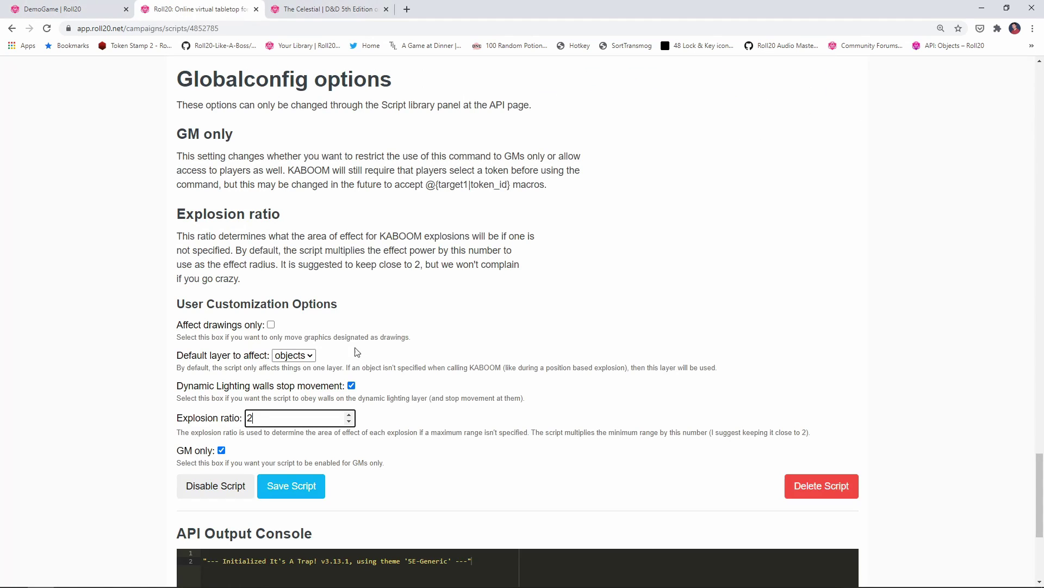
scroll(347, 288, "down", 2)
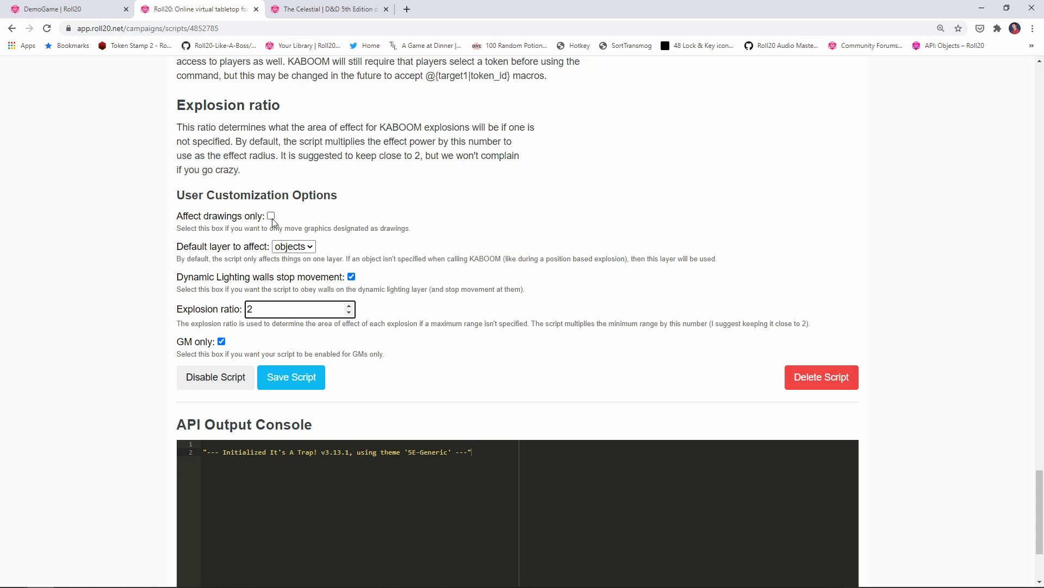
left_click(310, 248)
left_click(310, 248)
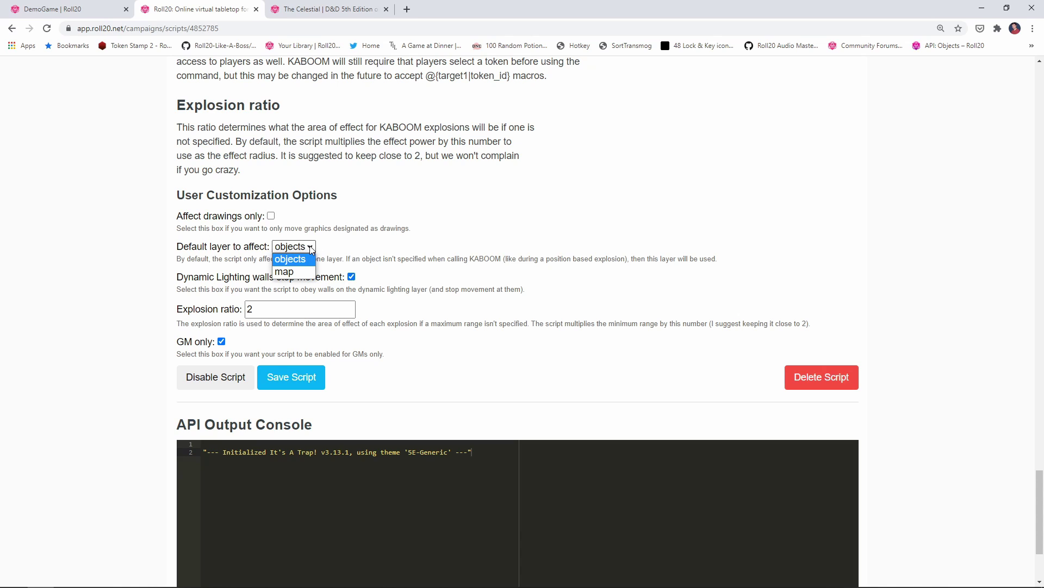
left_click(337, 250)
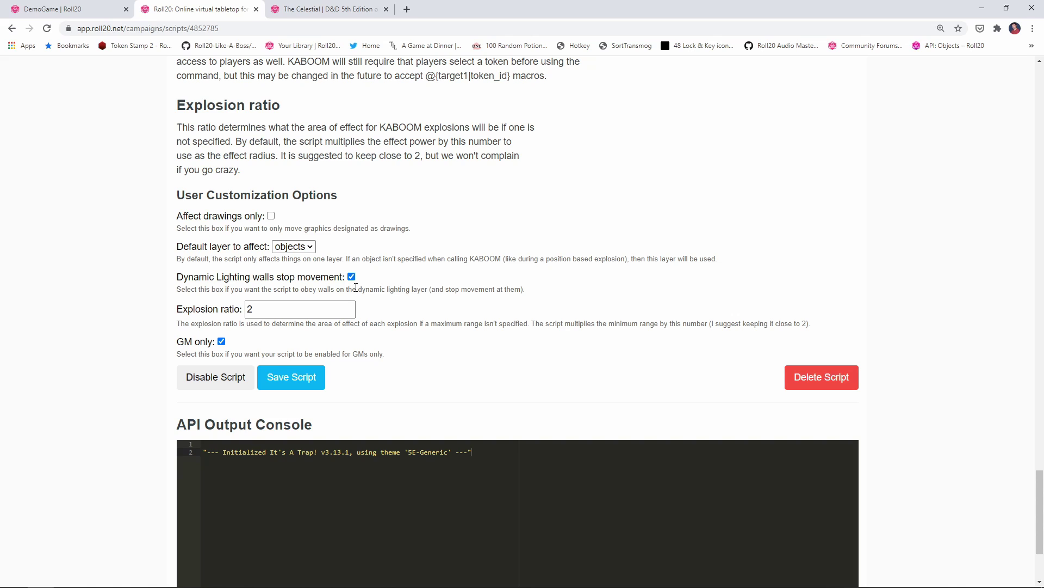
left_click(275, 313)
Examine the script documentation on KABOOM options and API calls to KABOOM.NOW().
scroll(472, 258, "up", 3)
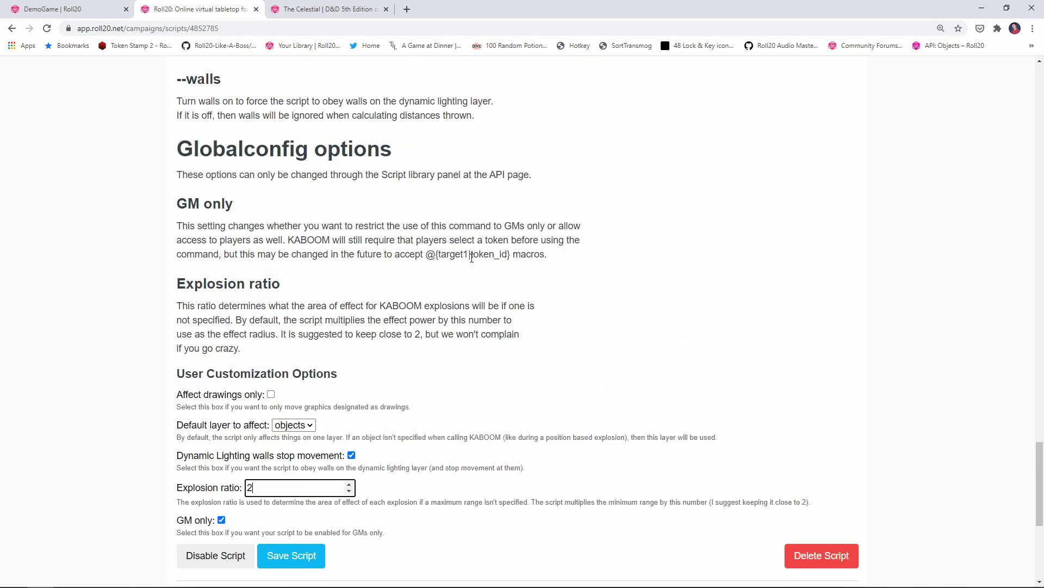
scroll(471, 257, "up", 15)
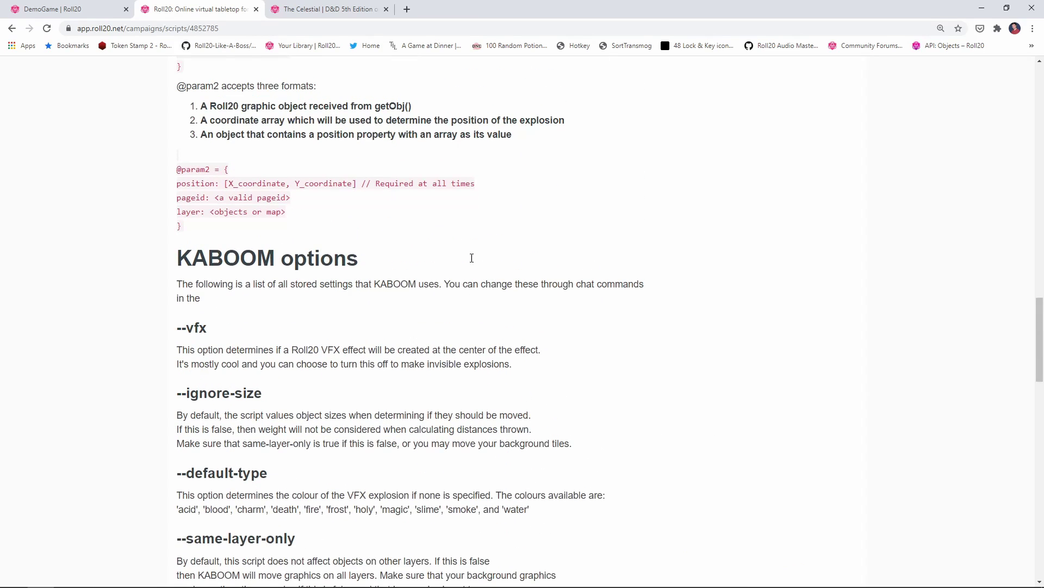
scroll(472, 257, "up", 7)
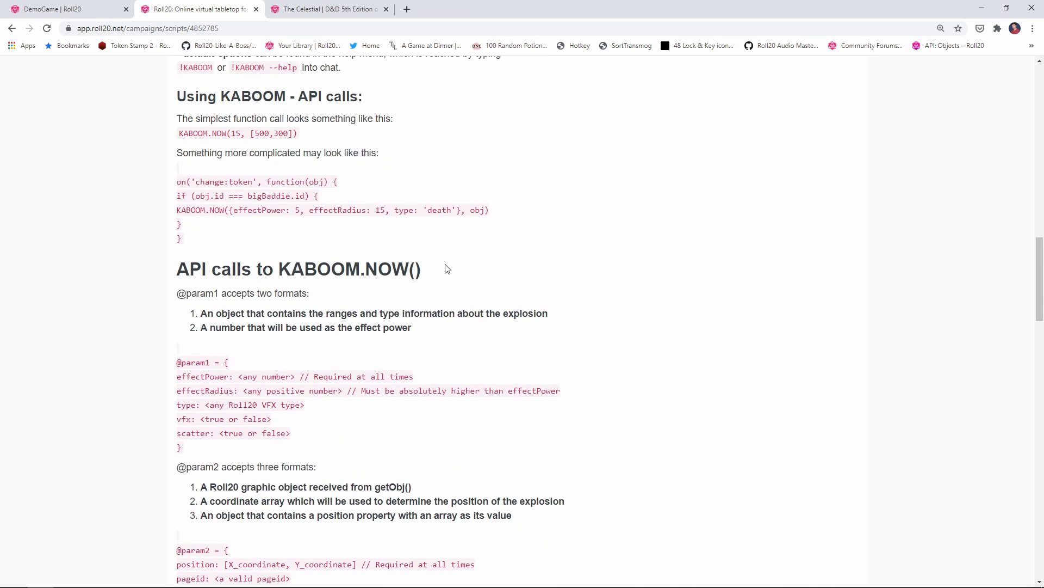